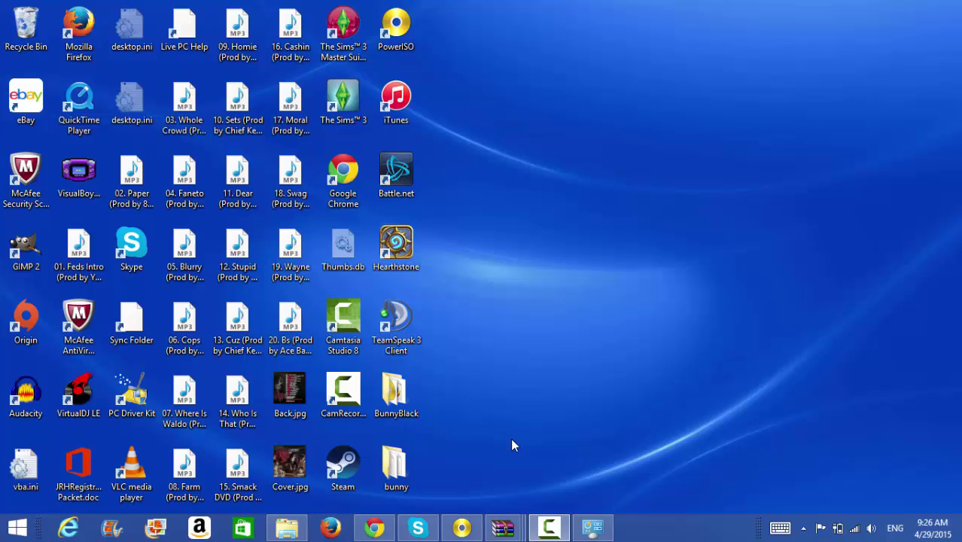
# - View the current language for non-Unicode programs in Control Panel's administrative Region settings, and close the Region dialog
pyautogui.click(592, 528)
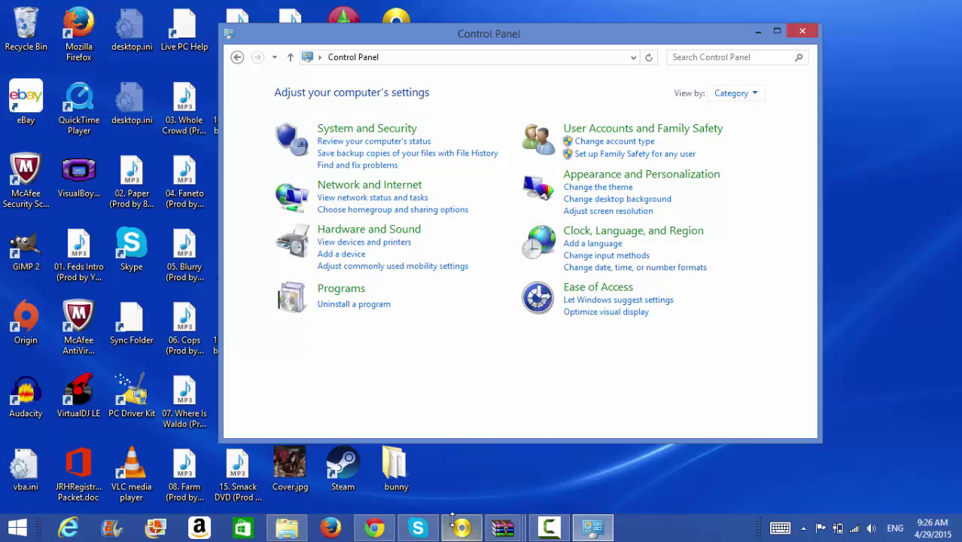
pyautogui.moveTo(451, 518)
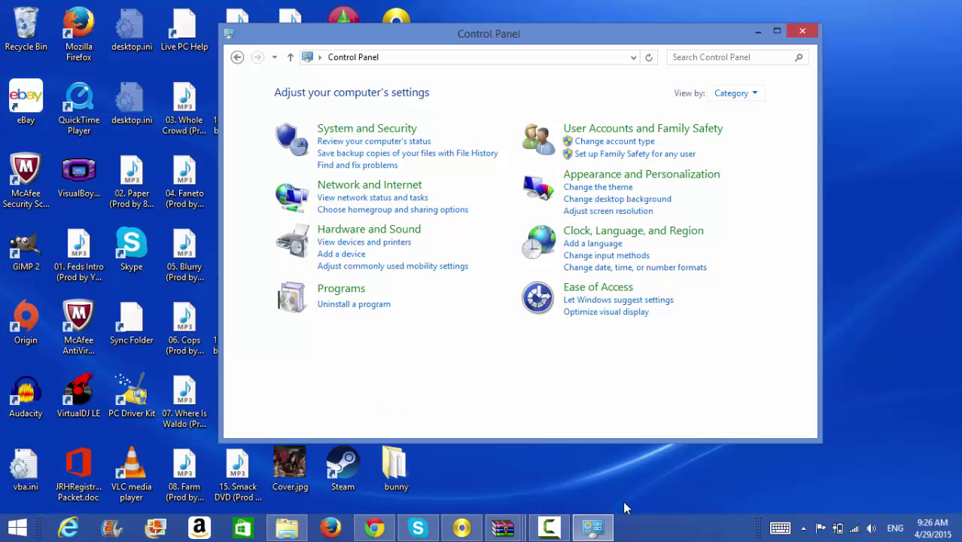
pyautogui.click(638, 241)
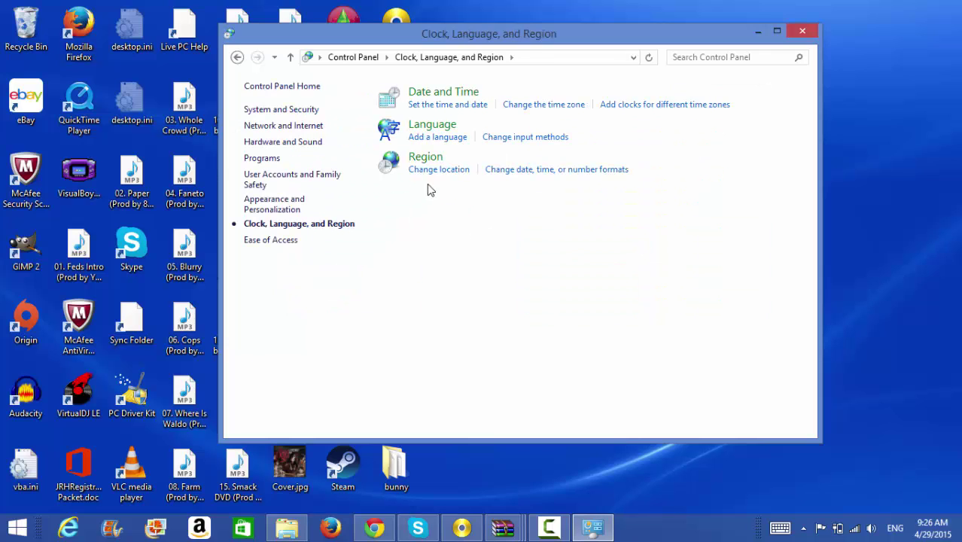
pyautogui.click(449, 172)
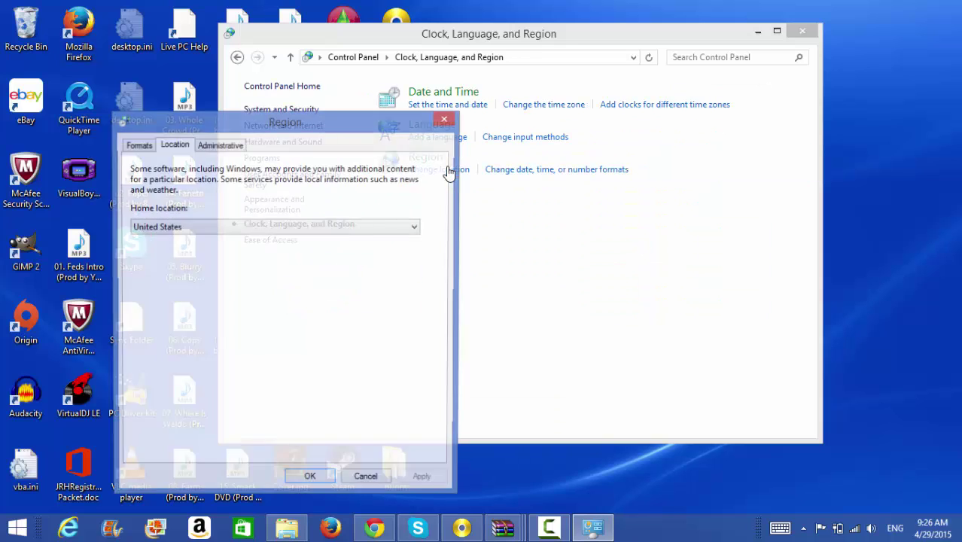
pyautogui.click(224, 145)
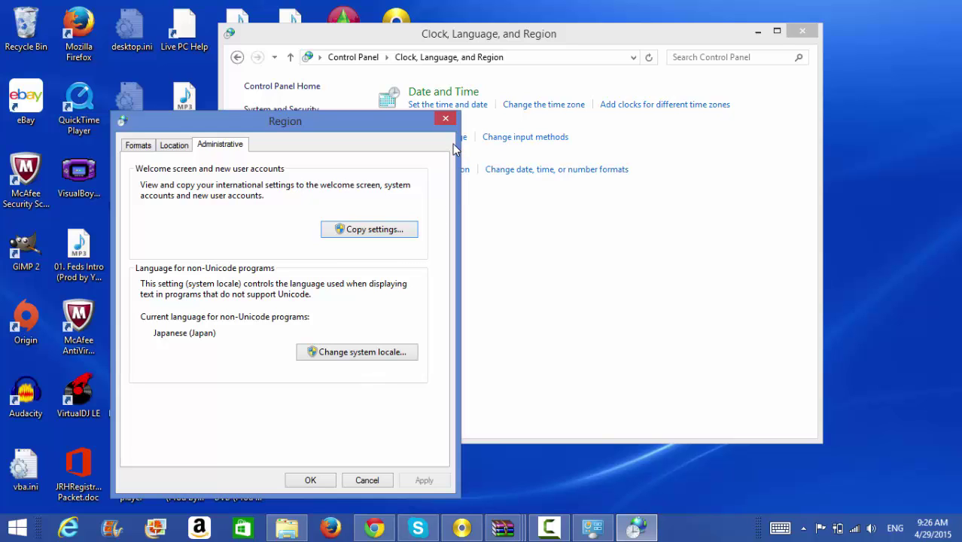
pyautogui.click(445, 120)
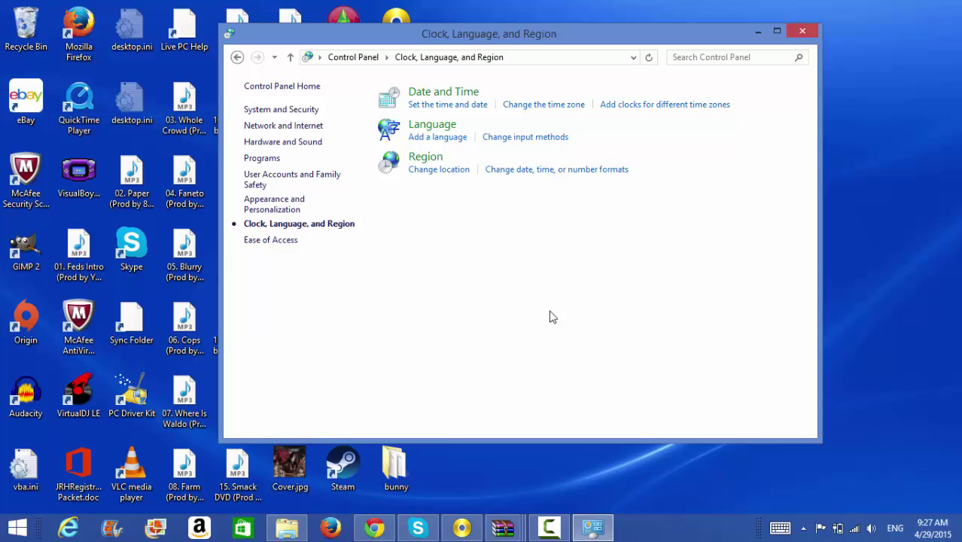
# - Look at the desktop's context menu for Japanese graphics entries, dismiss it and minimize Control Panel
pyautogui.click(565, 464)
pyautogui.rightClick(564, 464)
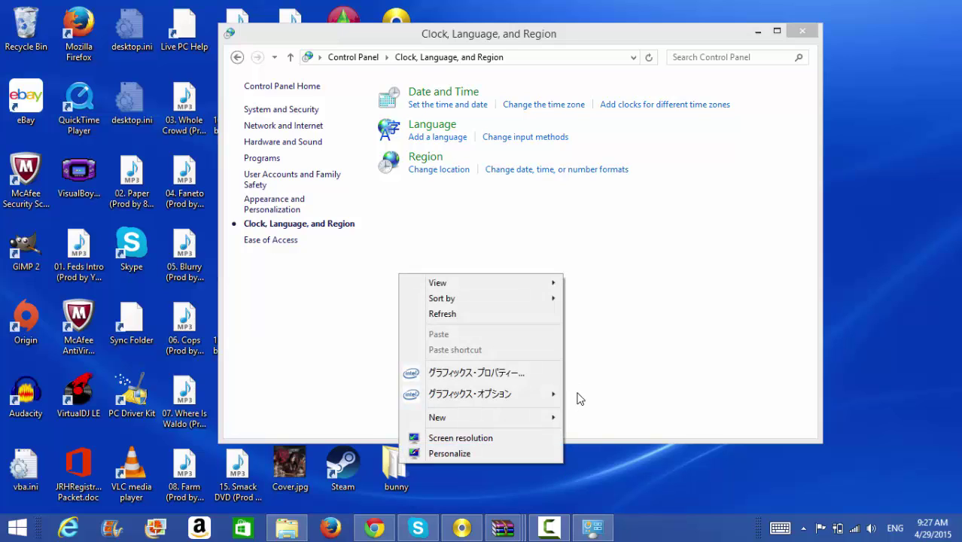
pyautogui.click(697, 345)
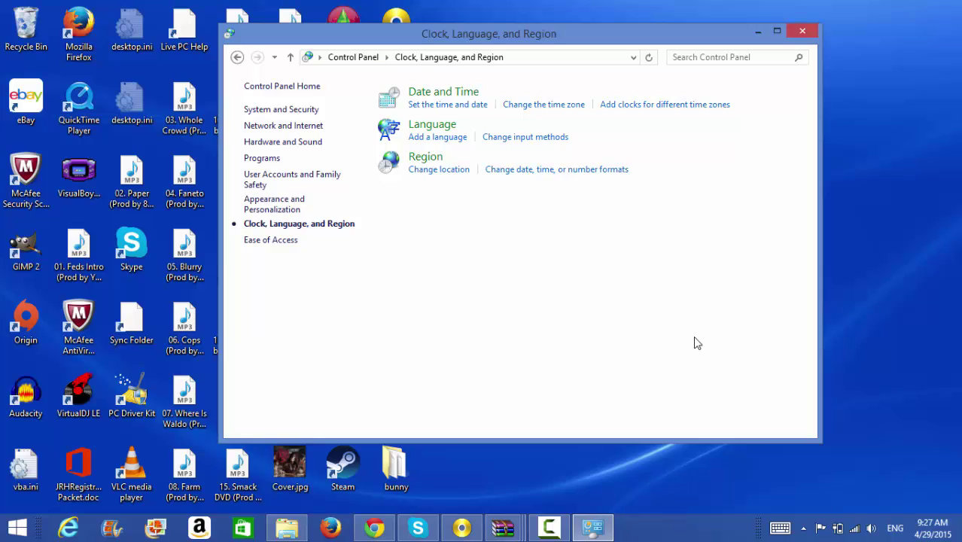
pyautogui.click(757, 31)
# - Switch to Chrome, view the DA-1click download link on the Silver Chaos page, collapse that section and minimize the browser
pyautogui.click(373, 529)
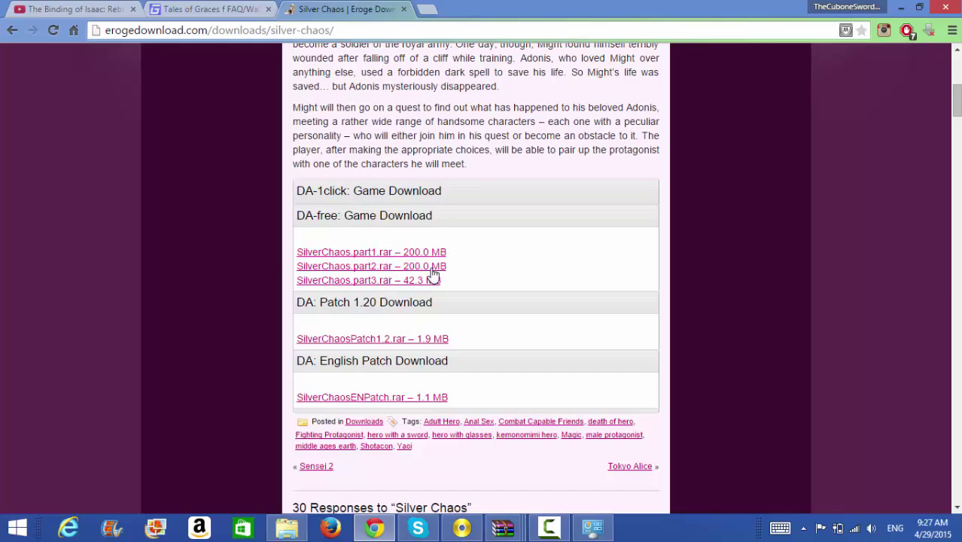
pyautogui.click(369, 195)
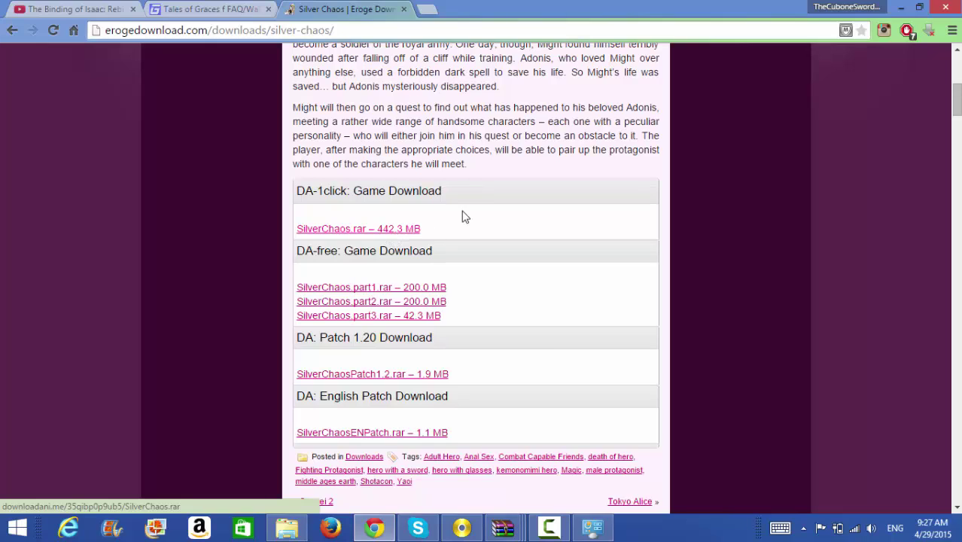
pyautogui.click(438, 199)
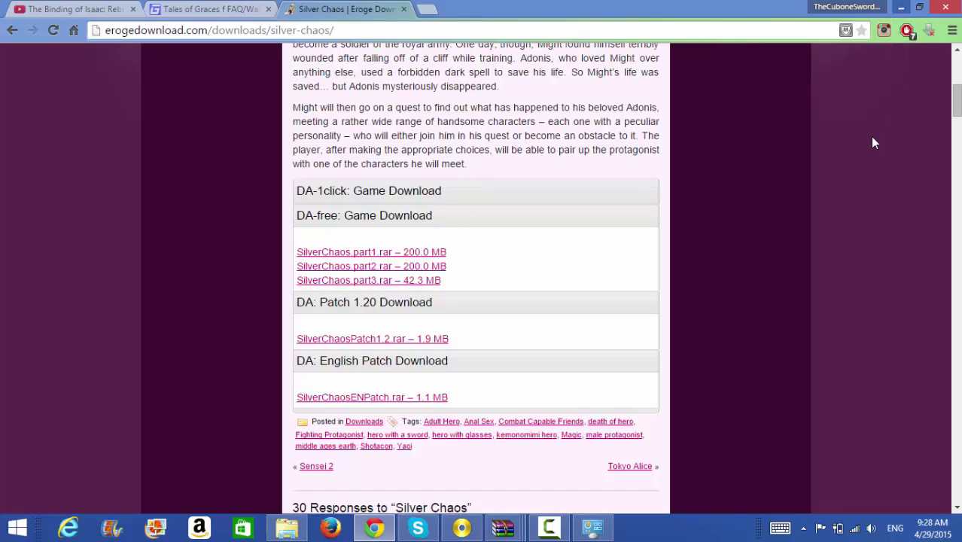
pyautogui.click(901, 7)
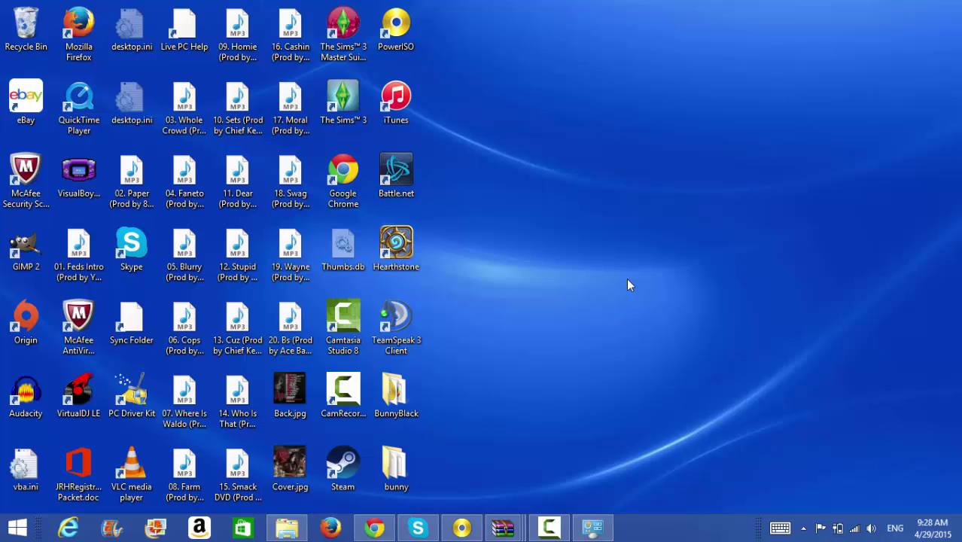
# - Switch to WinRAR, select the BunnyBlack folder inside BunnyBlack.part01.rar and minimize the archive window
pyautogui.moveTo(503, 529)
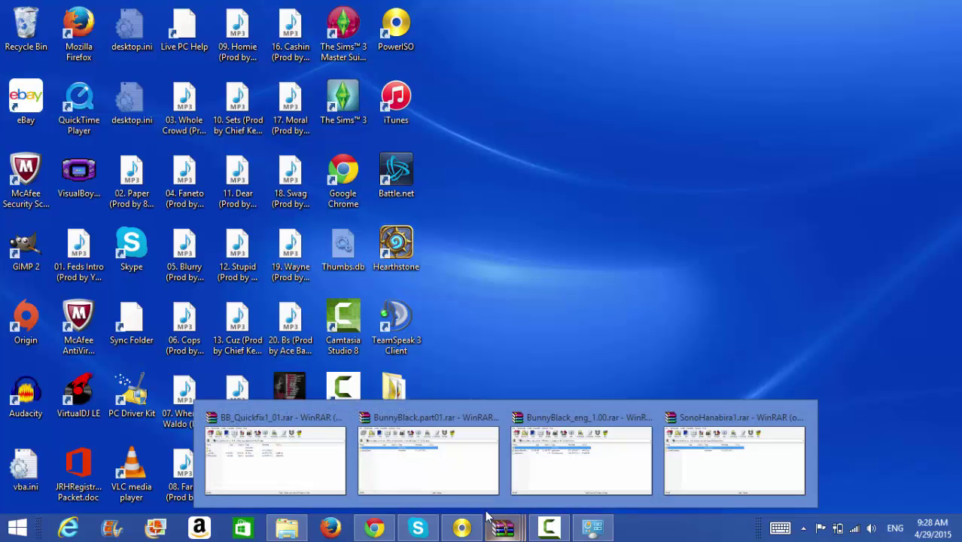
pyautogui.click(435, 470)
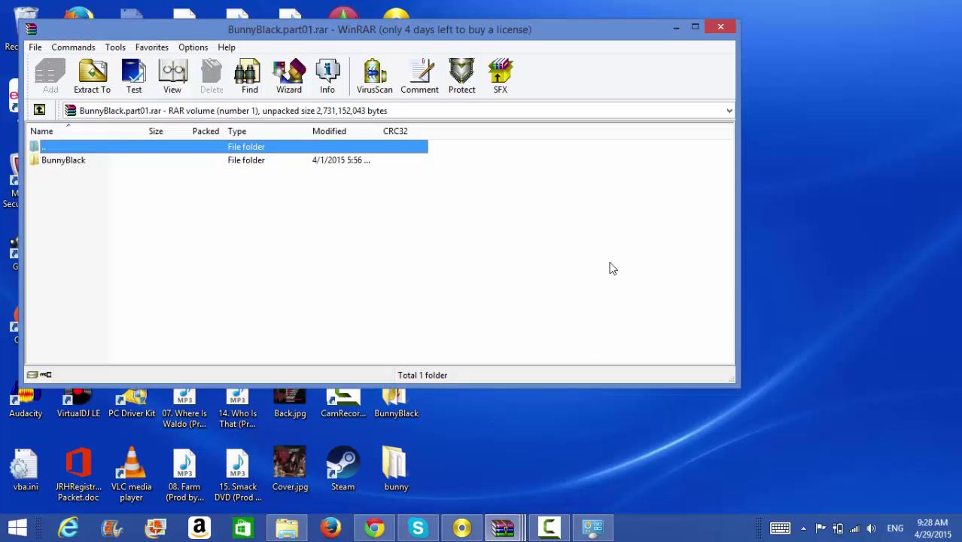
pyautogui.click(84, 162)
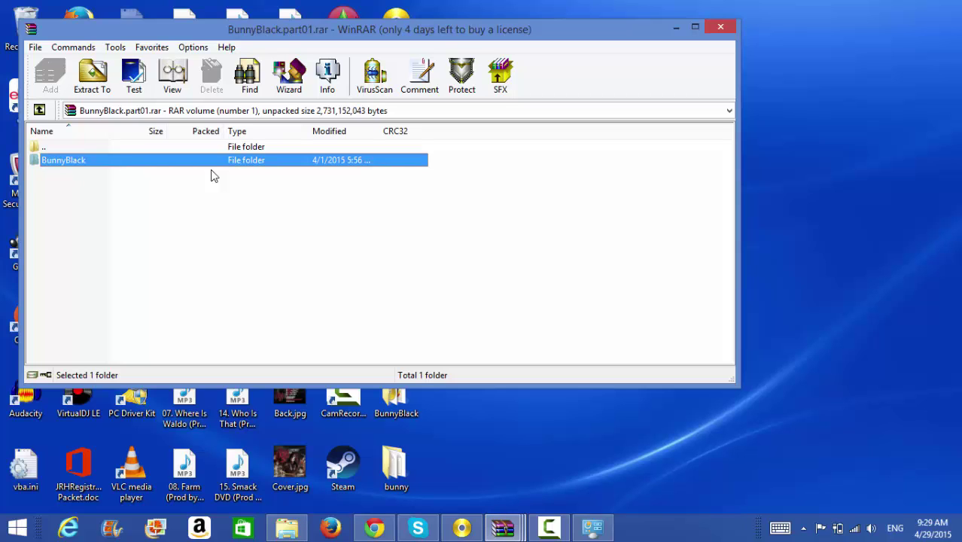
pyautogui.click(675, 29)
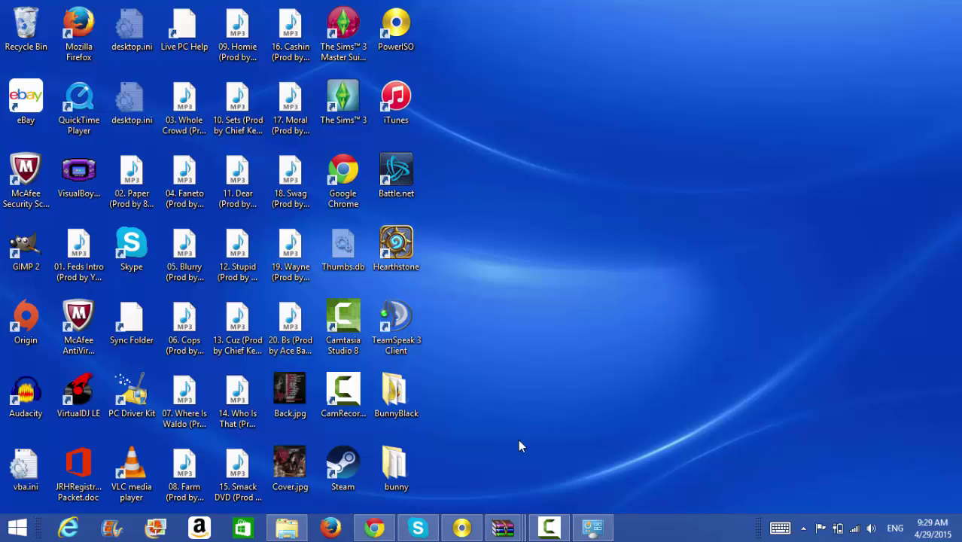
# - Open the extracted BunnyBlack folder on the desktop and move its window aside
pyautogui.doubleClick(391, 397)
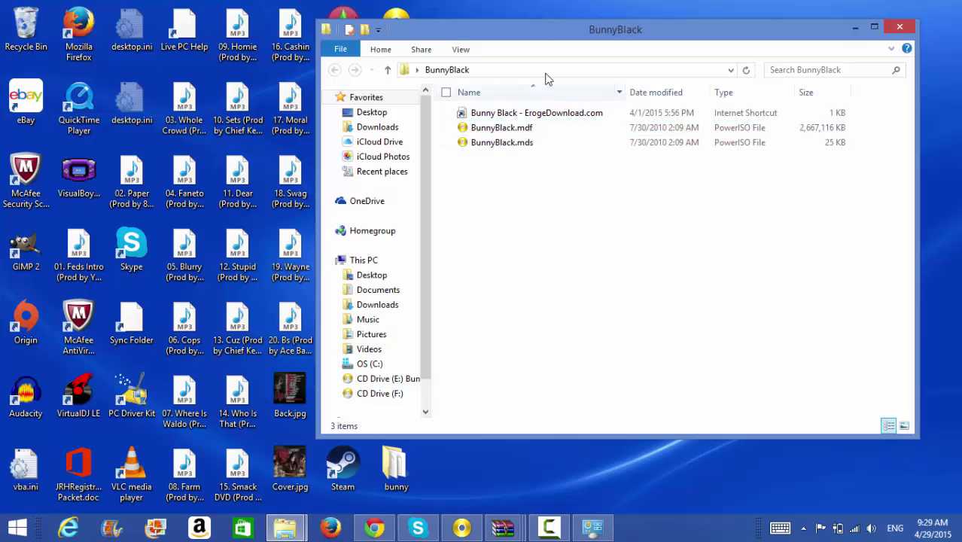
pyautogui.moveTo(541, 34); pyautogui.dragTo(595, 73)
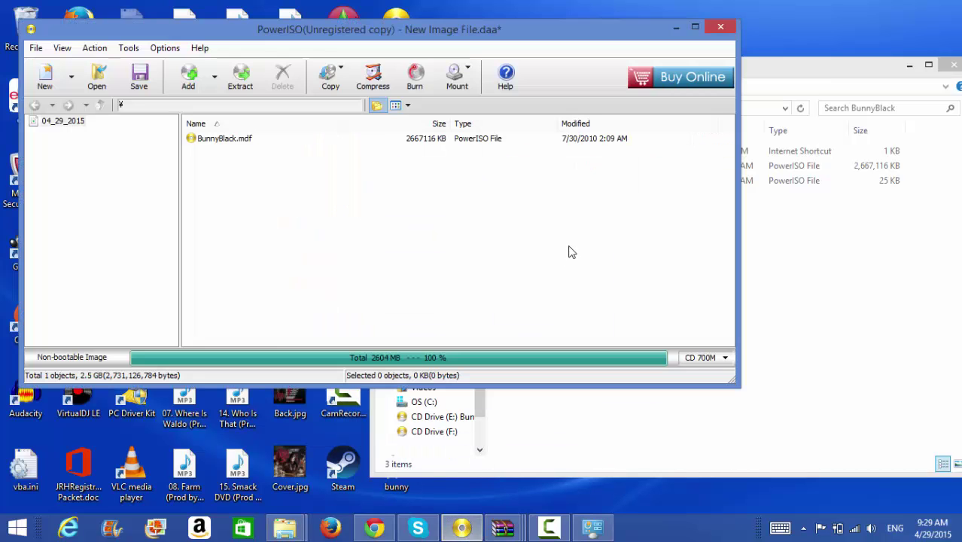
# - Select BunnyBlack.mdf in PowerISO, view the drives available for mounting it, and minimize PowerISO
pyautogui.click(226, 139)
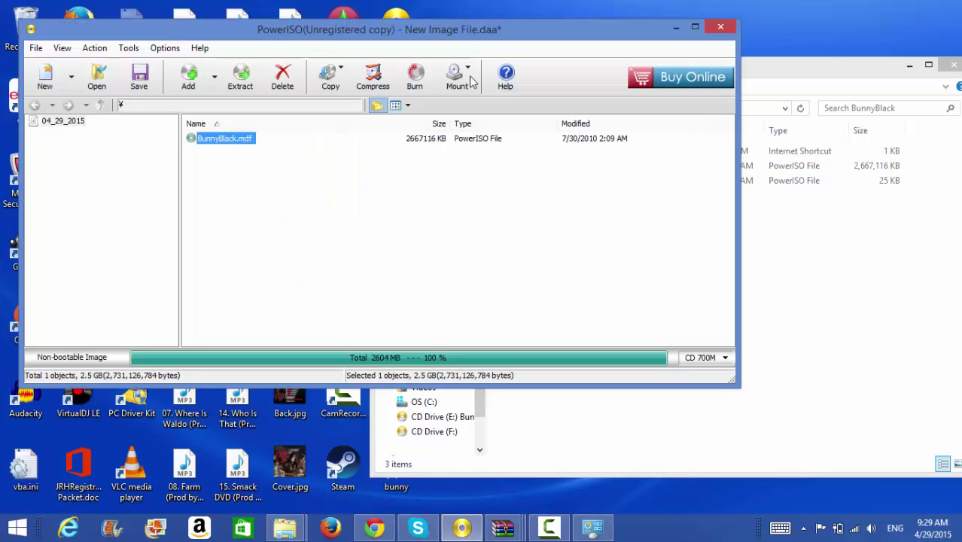
pyautogui.click(459, 79)
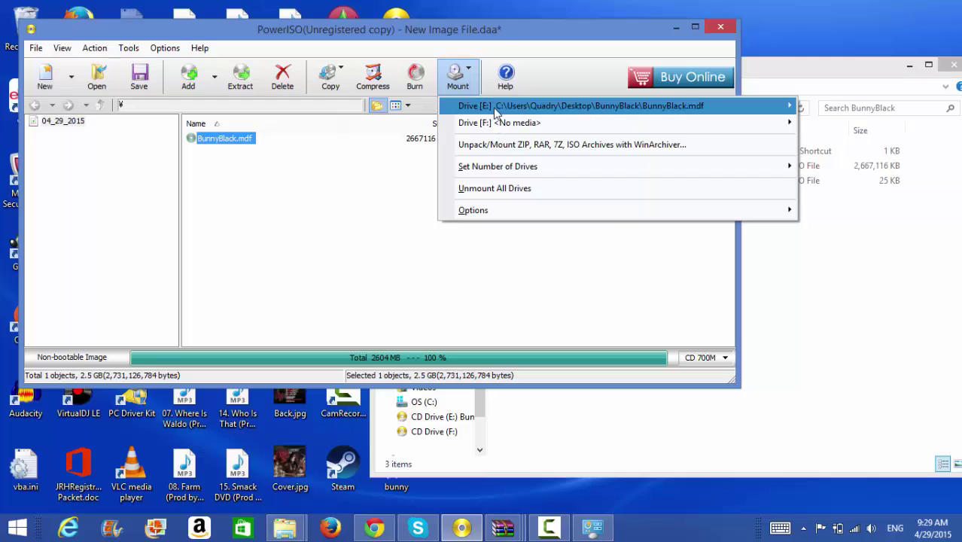
pyautogui.click(375, 188)
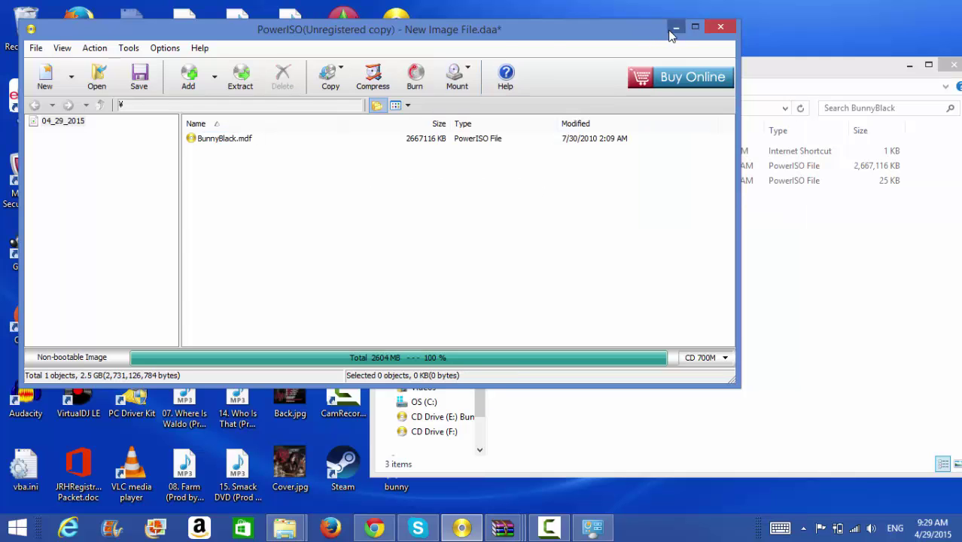
pyautogui.click(675, 28)
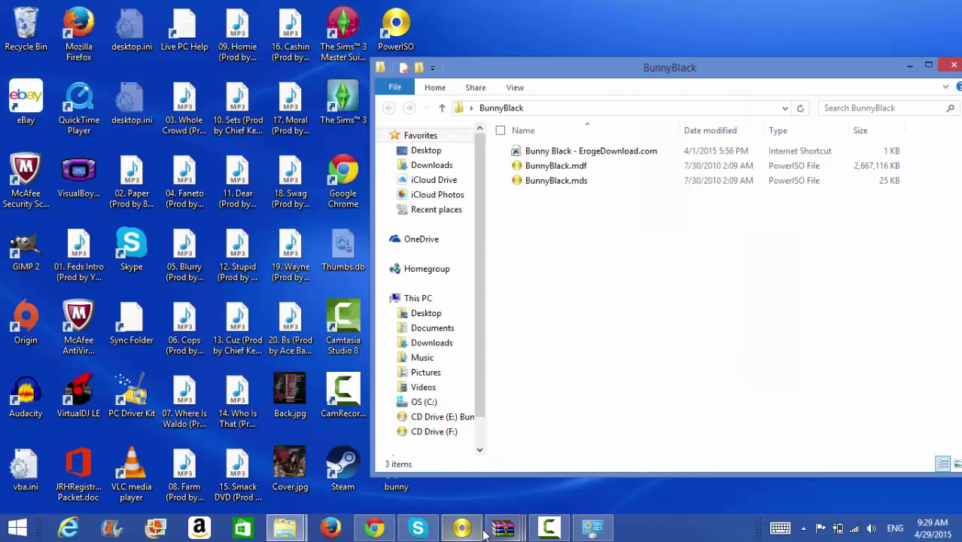
# - Go to This PC from the BunnyBlack folder window, run the mounted BunnyBlack disc in CD Drive (E:), and minimize the window
pyautogui.moveTo(463, 527)
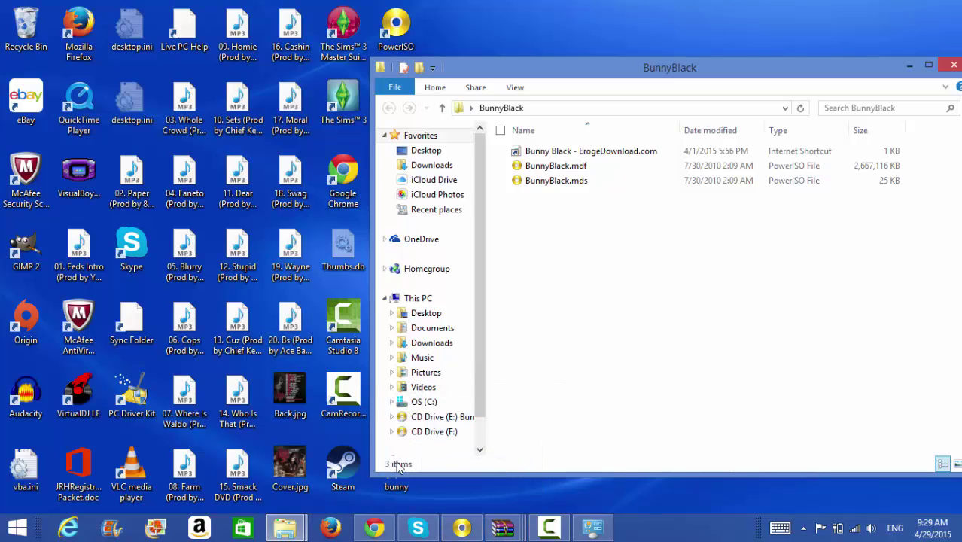
pyautogui.moveTo(278, 534)
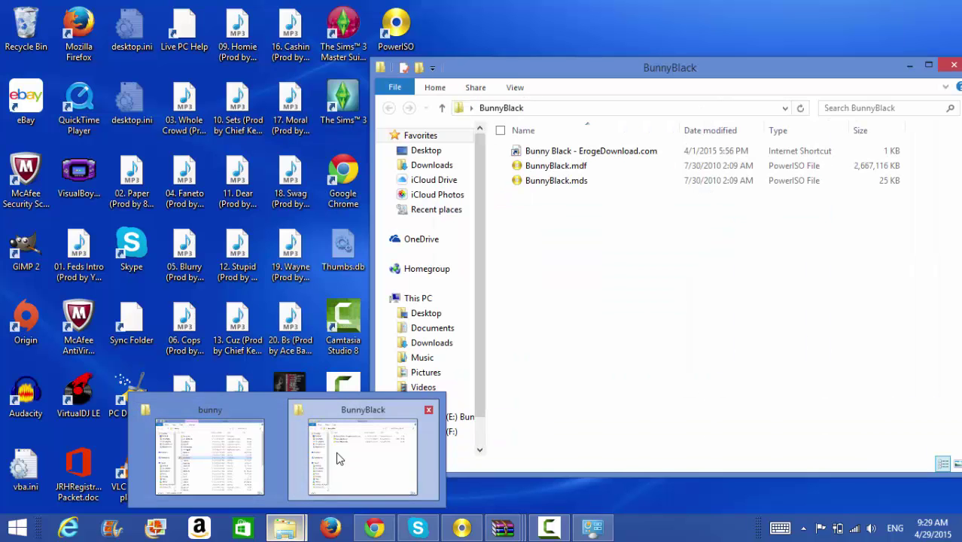
pyautogui.click(337, 458)
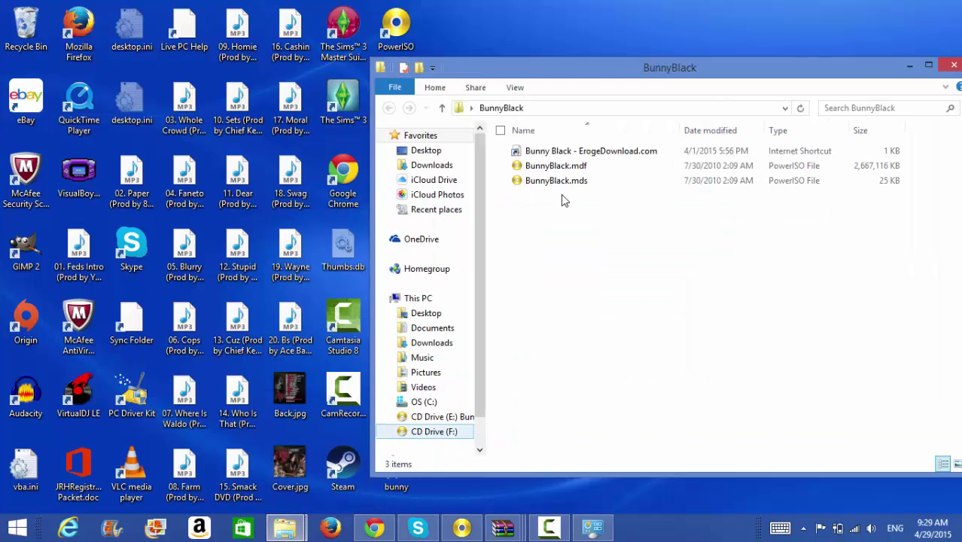
pyautogui.click(420, 301)
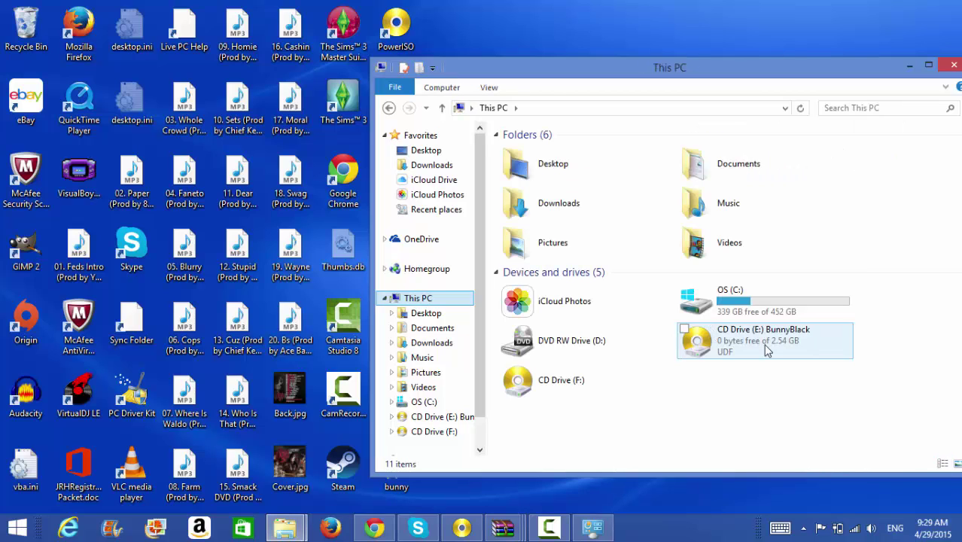
pyautogui.click(765, 349)
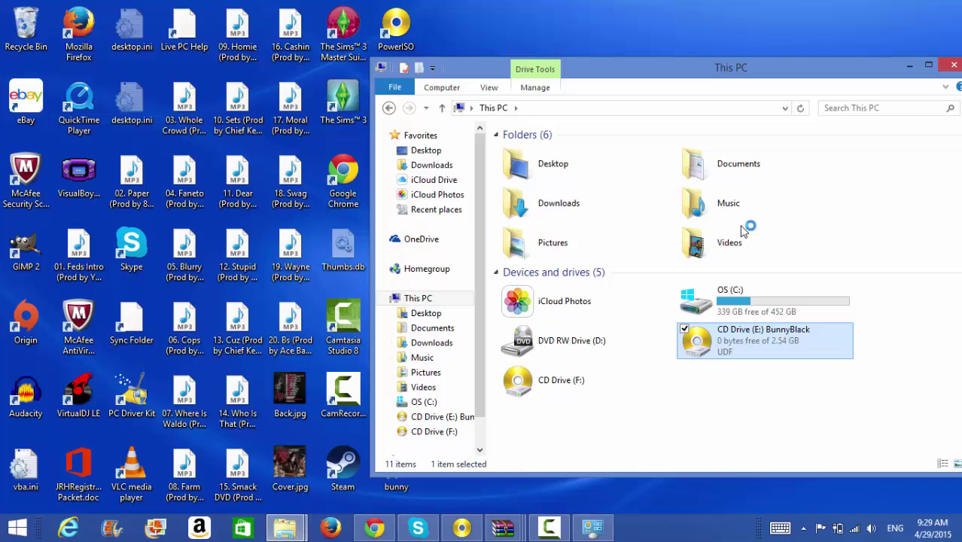
pyautogui.click(909, 69)
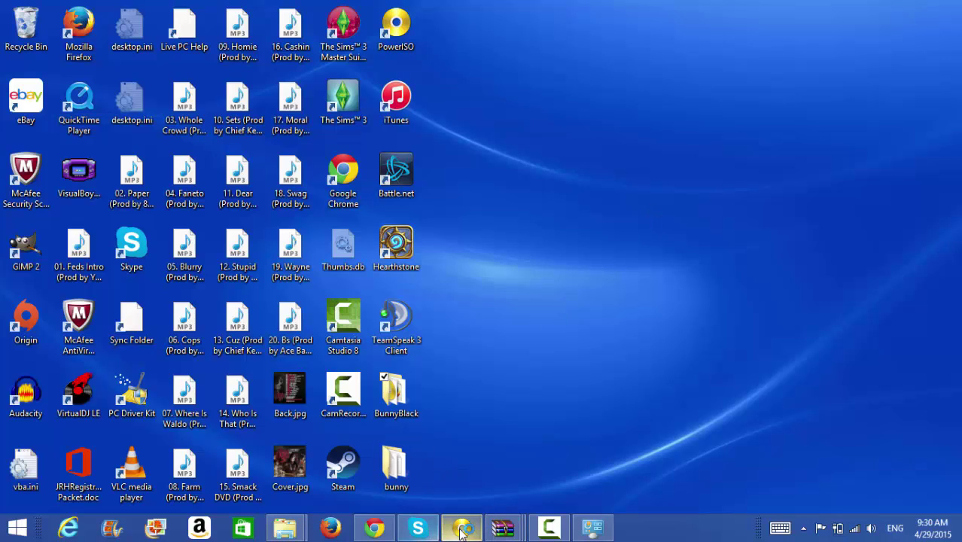
# - Open the bunny folder on the BunnyBlack disc in CD Drive (E:) and move the installer window clear of the folder window
pyautogui.moveTo(292, 529)
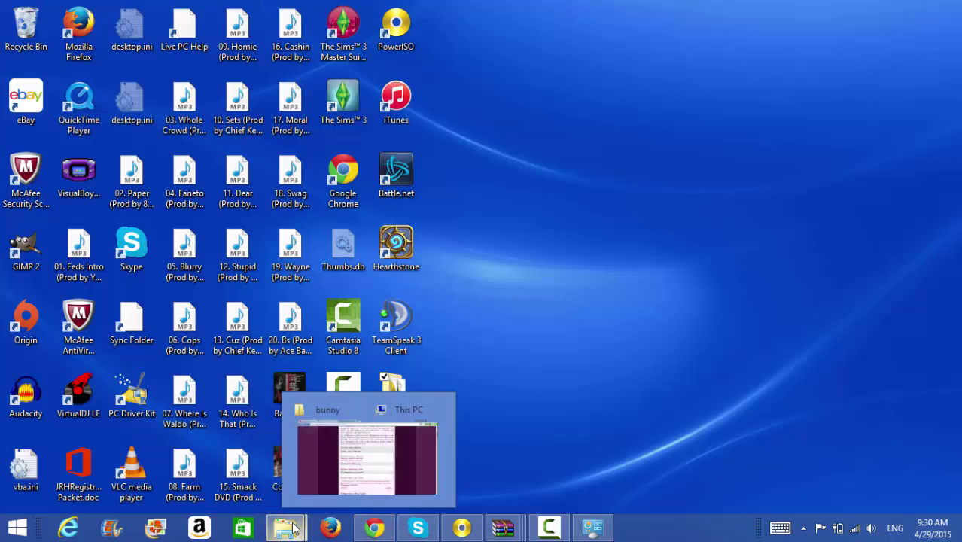
pyautogui.click(365, 452)
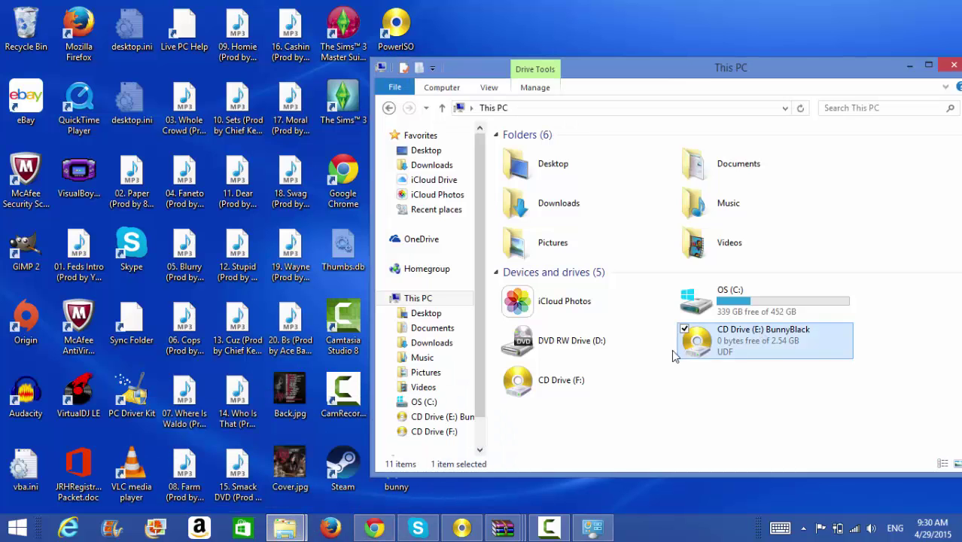
pyautogui.rightClick(727, 344)
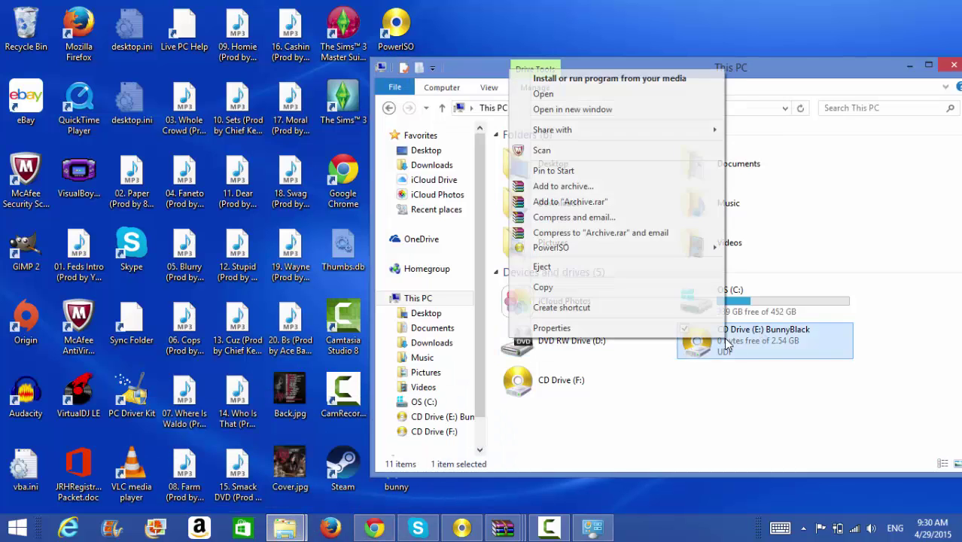
pyautogui.click(591, 99)
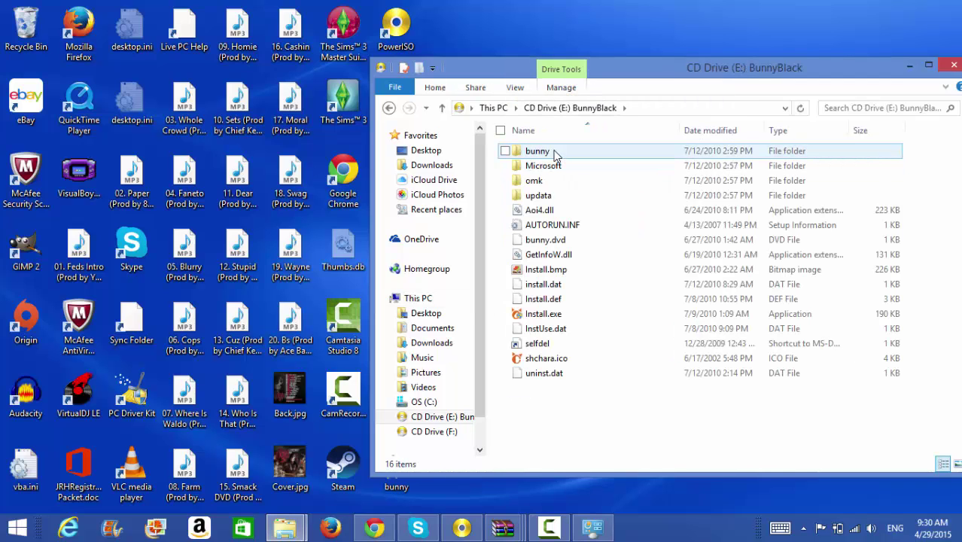
pyautogui.click(554, 153)
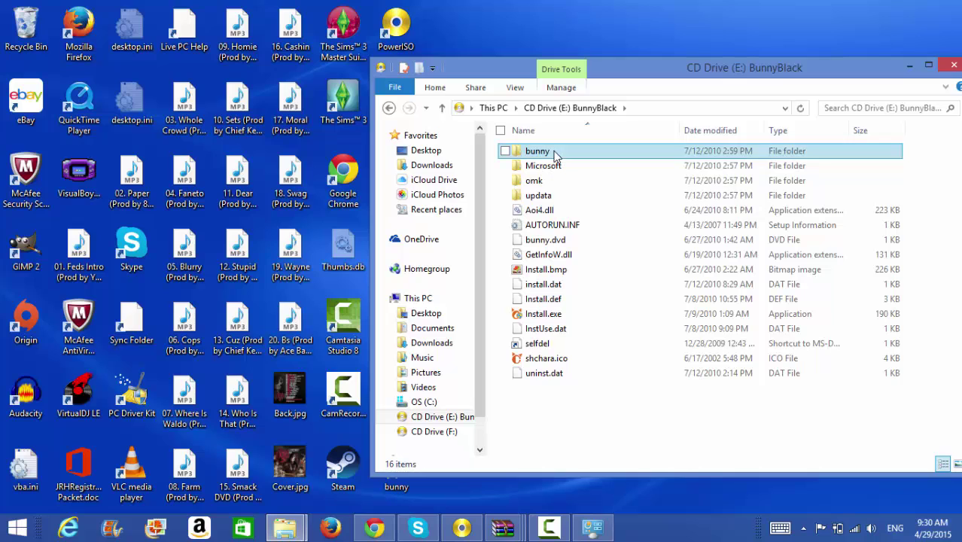
pyautogui.press('Return')
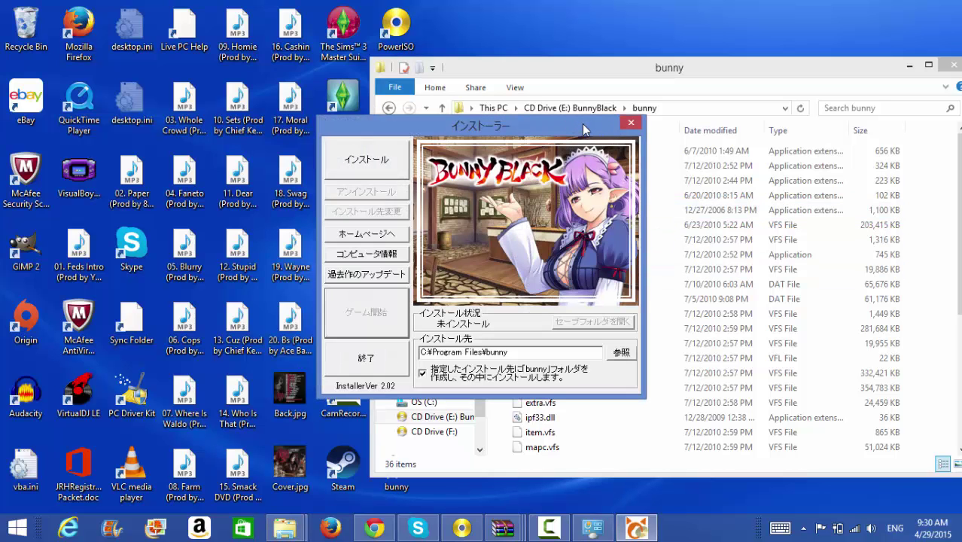
pyautogui.moveTo(583, 130); pyautogui.dragTo(259, 30)
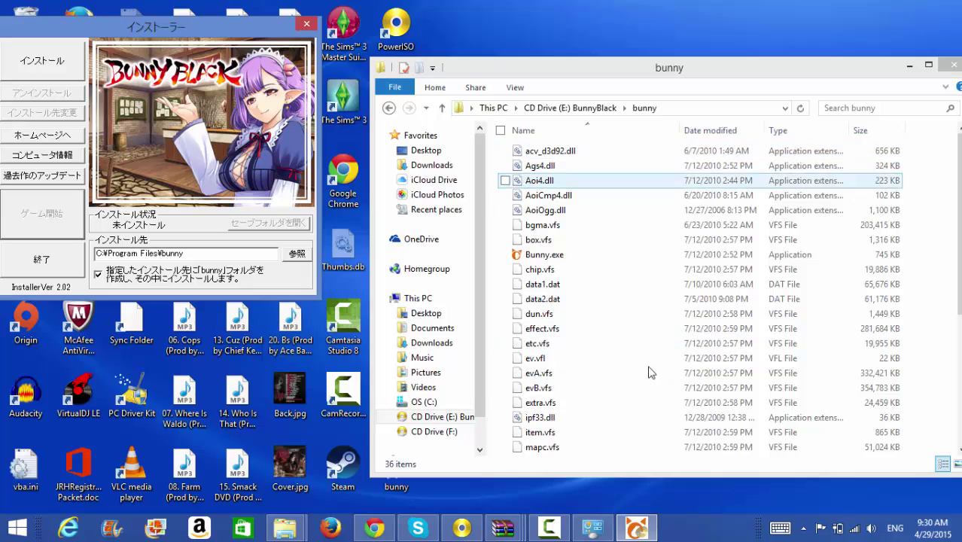
# - Return to the root folder of the BunnyBlack disc in CD Drive (E:) and minimize its window
pyautogui.click(587, 114)
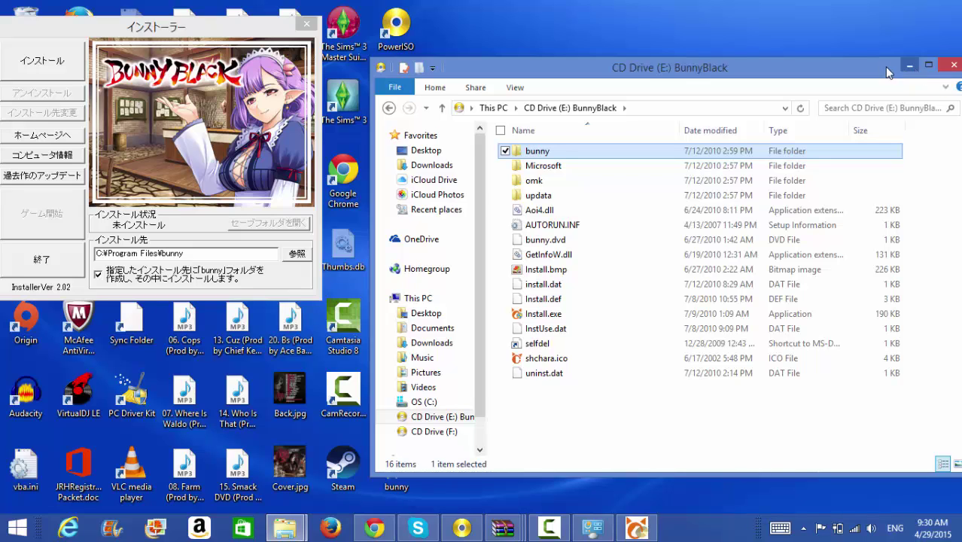
pyautogui.moveTo(801, 74); pyautogui.dragTo(694, 52)
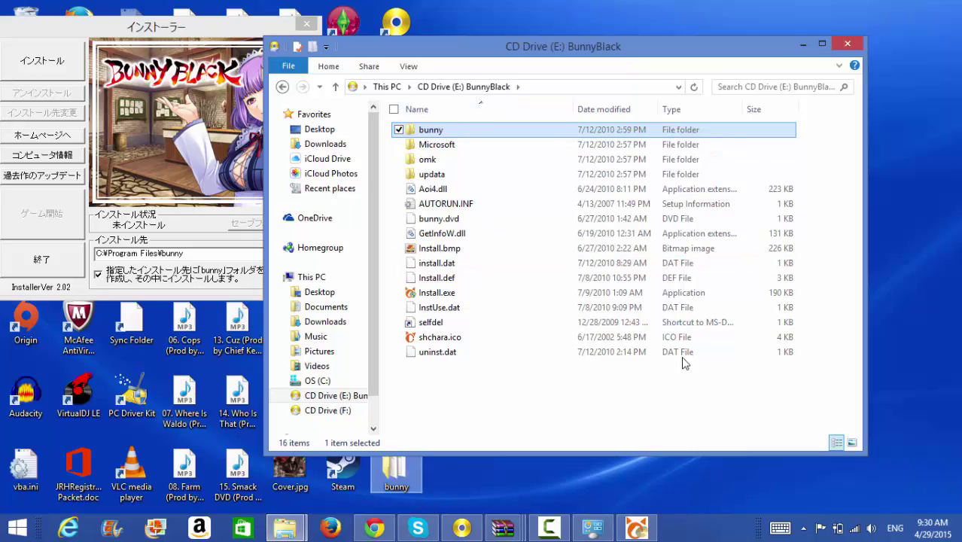
pyautogui.click(802, 44)
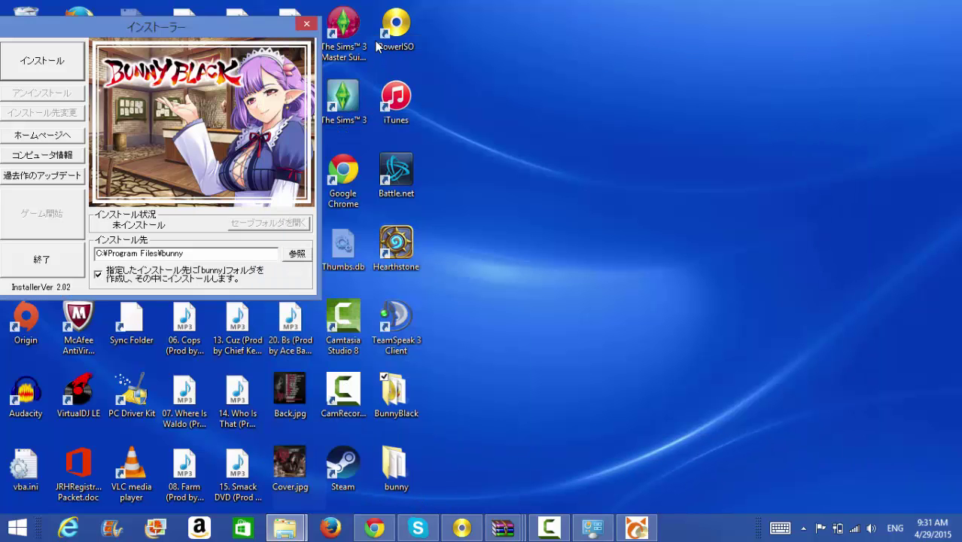
# - Start the recommended maximum installation of Bunny Black and agree to create the folder C:\Program Files\bunny
pyautogui.moveTo(212, 42); pyautogui.dragTo(639, 100)
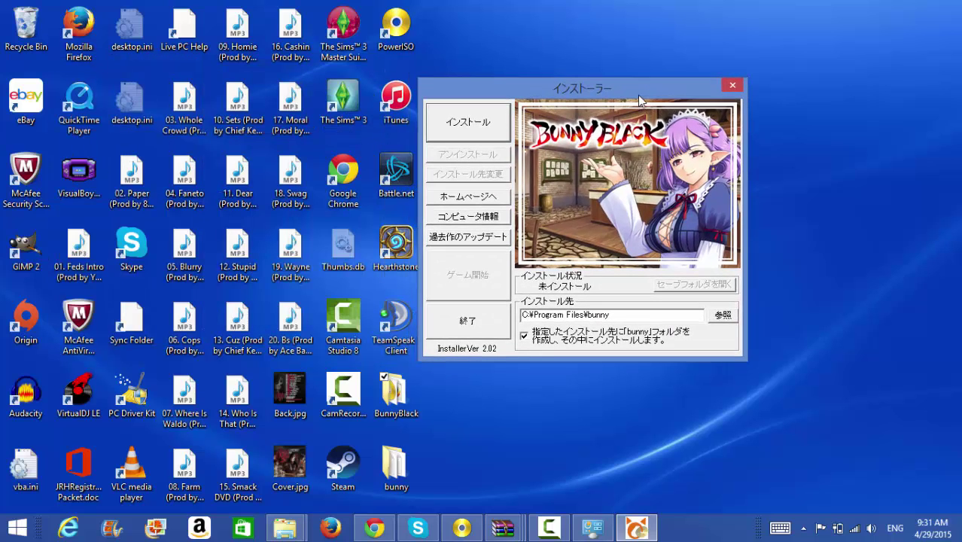
pyautogui.click(483, 140)
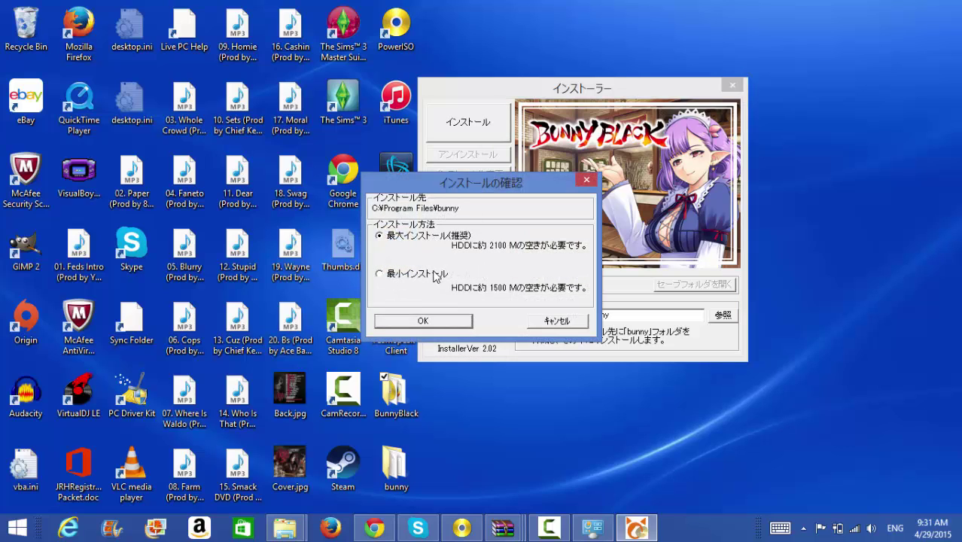
pyautogui.click(433, 321)
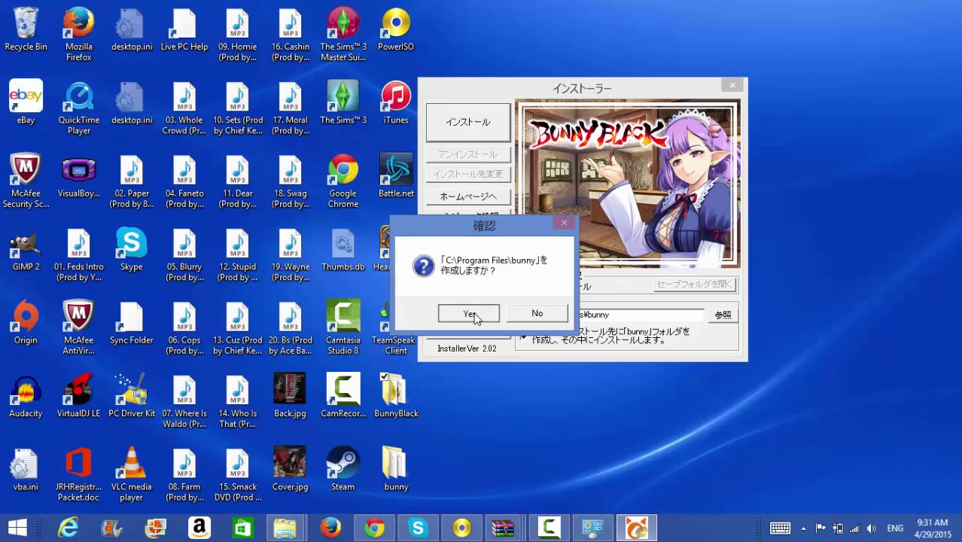
pyautogui.click(469, 314)
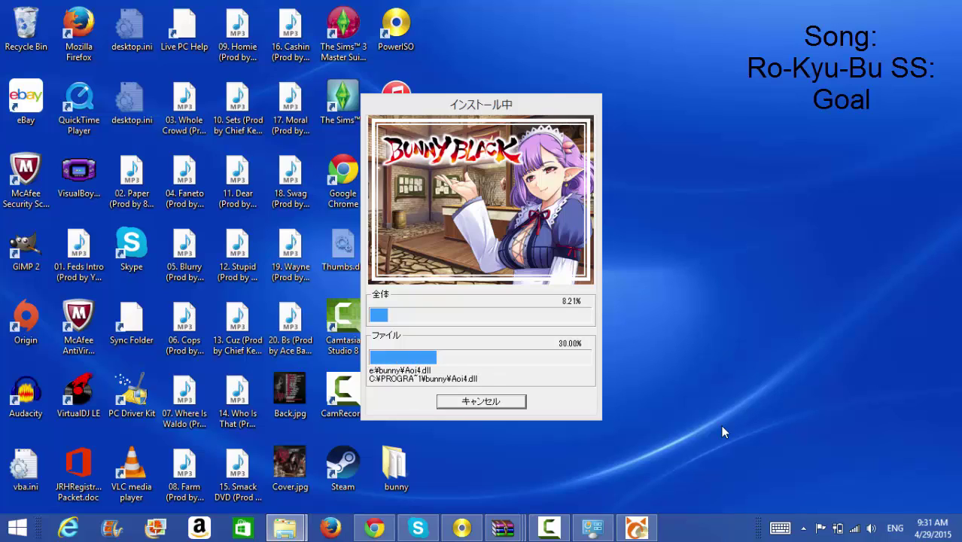
# - Open the bunny folder on the desktop and extract Bunny Black English Patch.exe from BunnyBlack_eng_1.00.rar into it
pyautogui.doubleClick(420, 467)
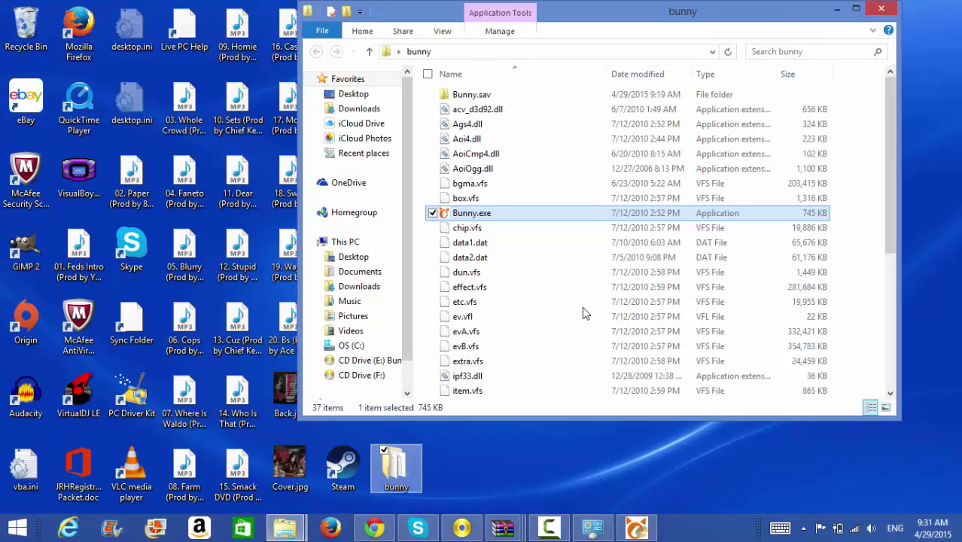
pyautogui.moveTo(688, 25); pyautogui.dragTo(437, 26)
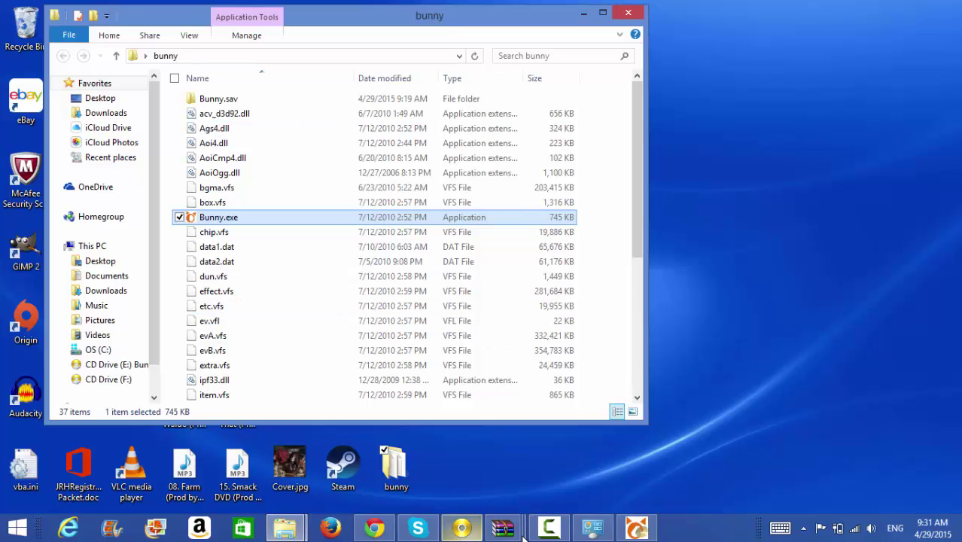
pyautogui.moveTo(525, 533)
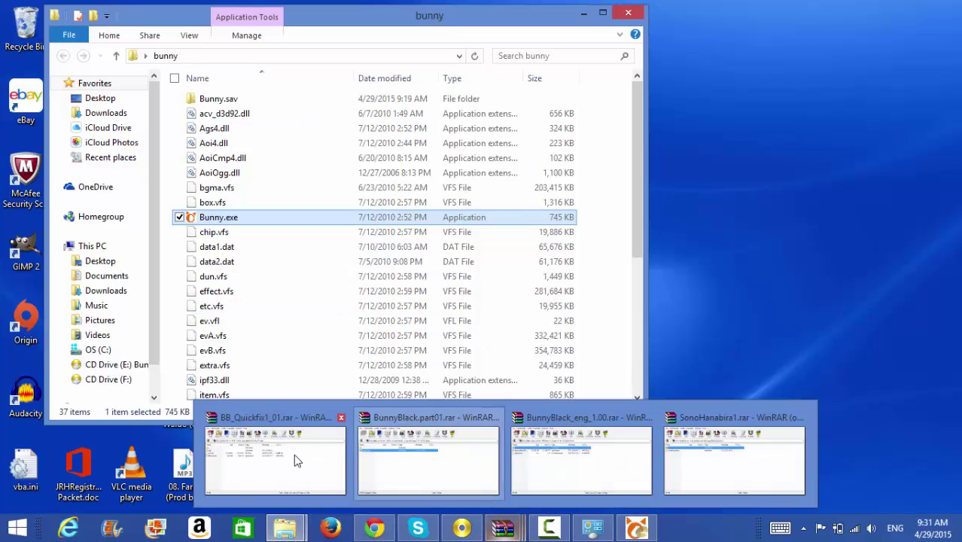
pyautogui.click(604, 459)
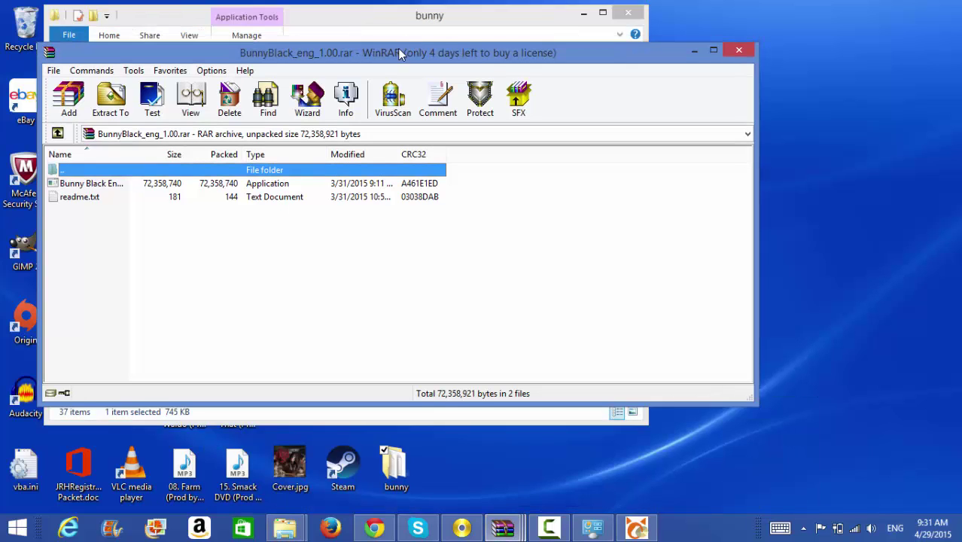
pyautogui.moveTo(397, 48); pyautogui.dragTo(658, 47)
pyautogui.moveTo(361, 180); pyautogui.dragTo(235, 197)
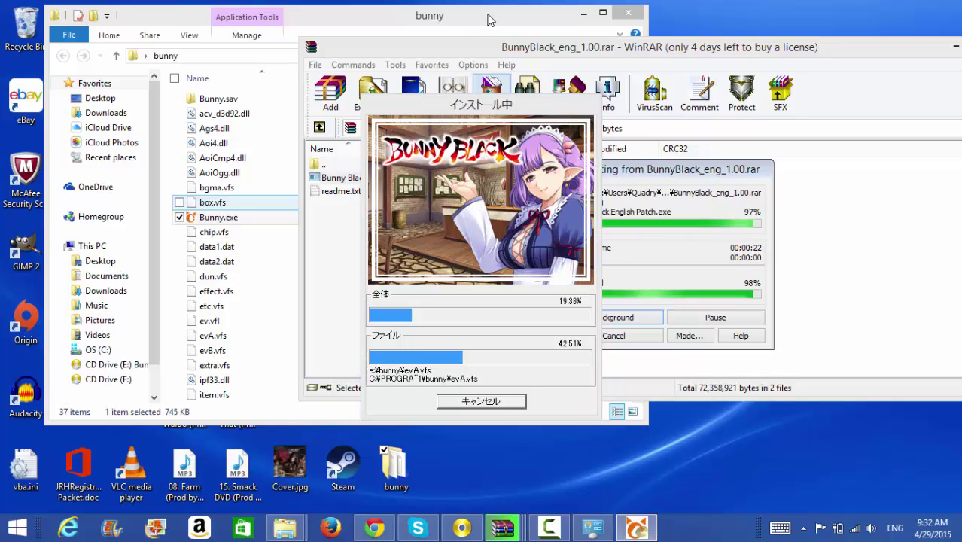
# - Move the installer progress window and the BunnyBlack_eng_1.00.rar window clear of the bunny folder's file list
pyautogui.moveTo(508, 119); pyautogui.dragTo(469, 523)
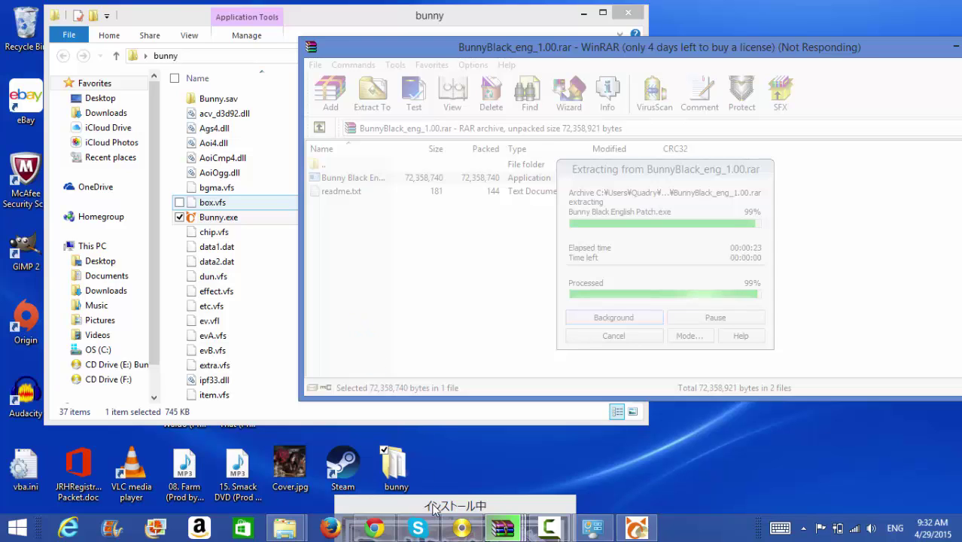
pyautogui.moveTo(424, 505); pyautogui.dragTo(385, 137)
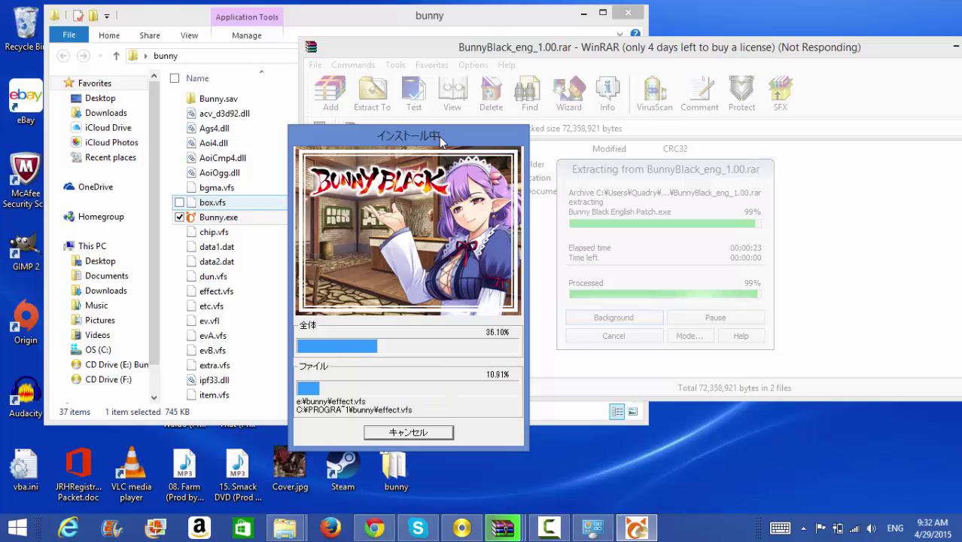
pyautogui.moveTo(439, 137); pyautogui.dragTo(375, 475)
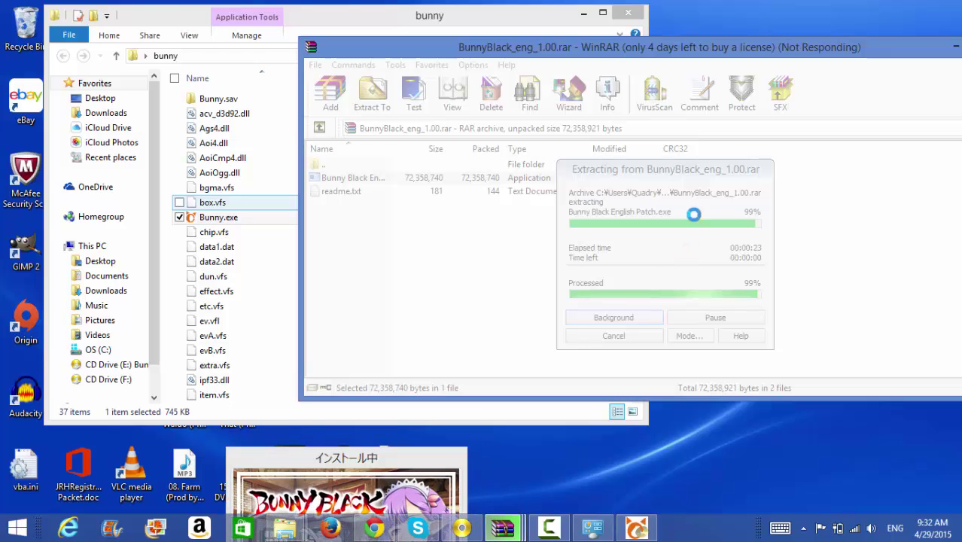
pyautogui.moveTo(755, 48); pyautogui.dragTo(572, 31)
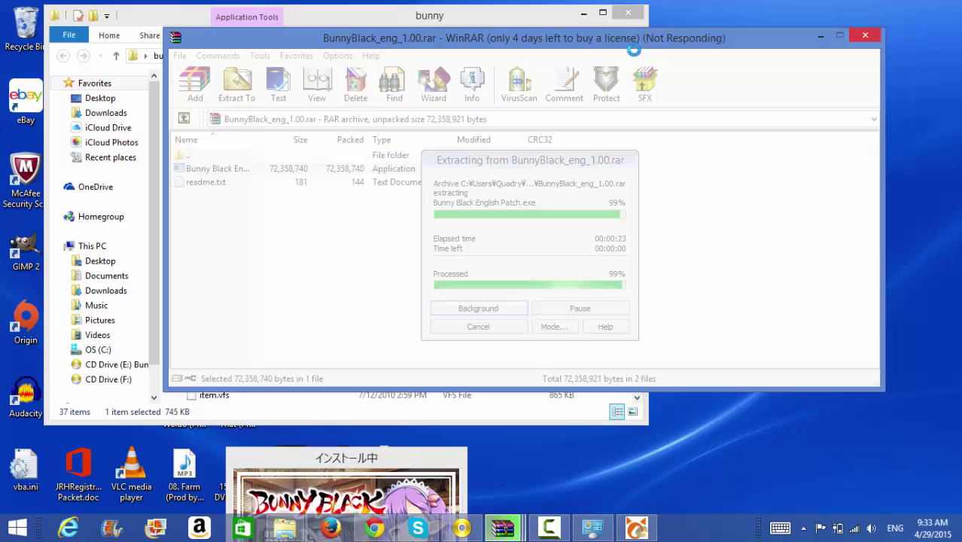
pyautogui.moveTo(632, 48); pyautogui.dragTo(745, 238)
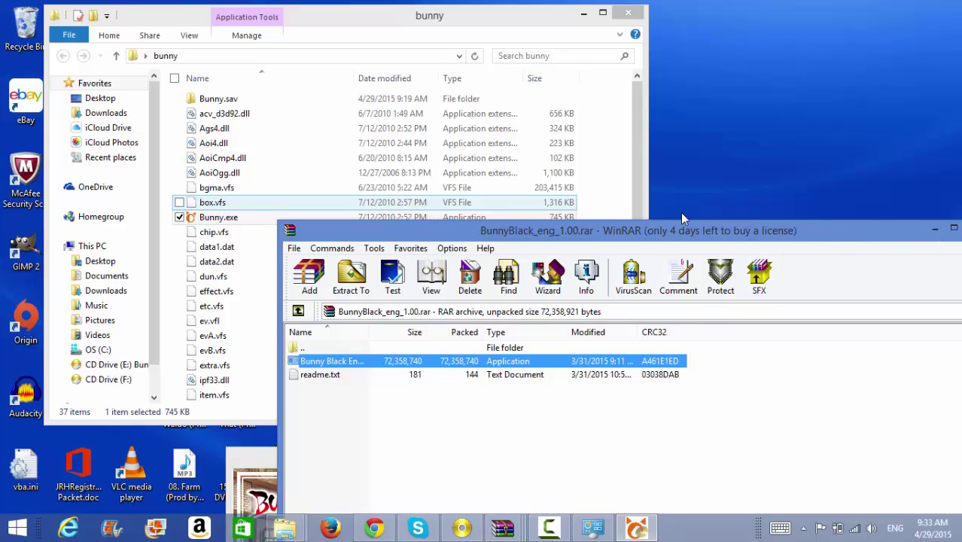
# - Bring the bunny folder to the front, locate Bunny Black English Patch.exe at the end of its files, and run it
pyautogui.click(633, 153)
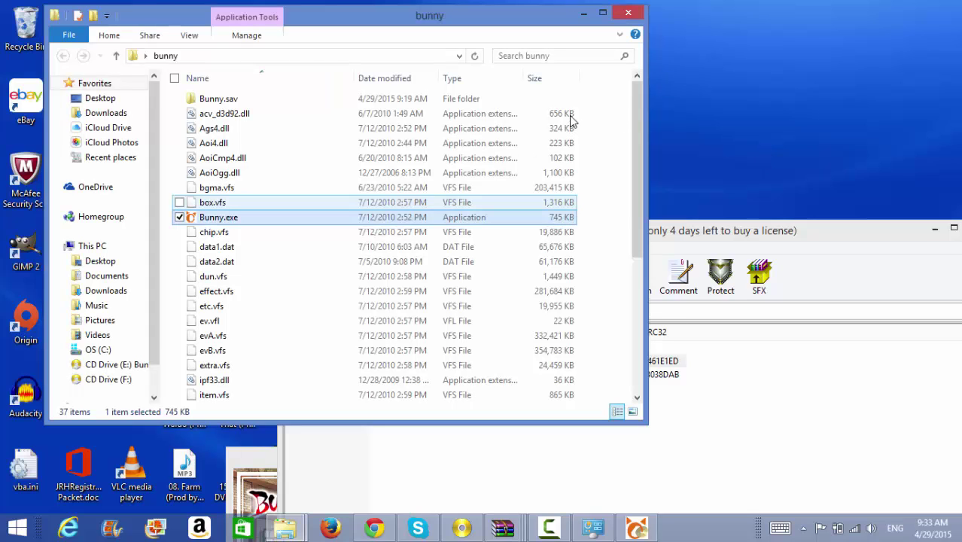
pyautogui.press('End')
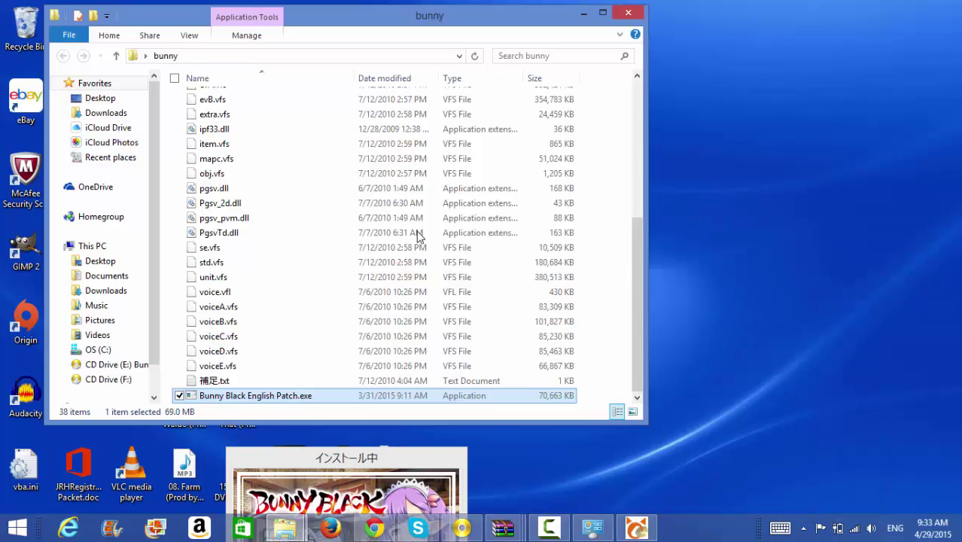
pyautogui.moveTo(640, 228); pyautogui.dragTo(651, 114)
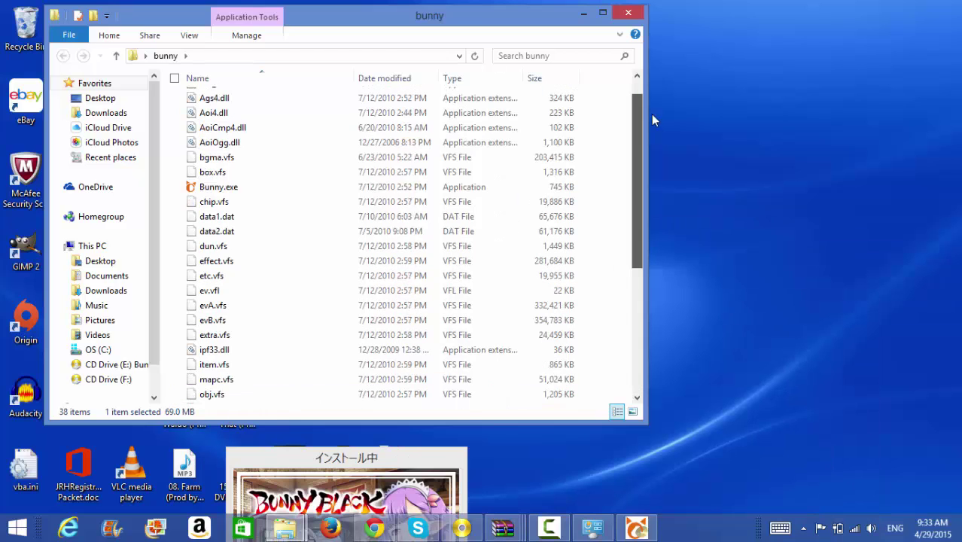
pyautogui.click(638, 303)
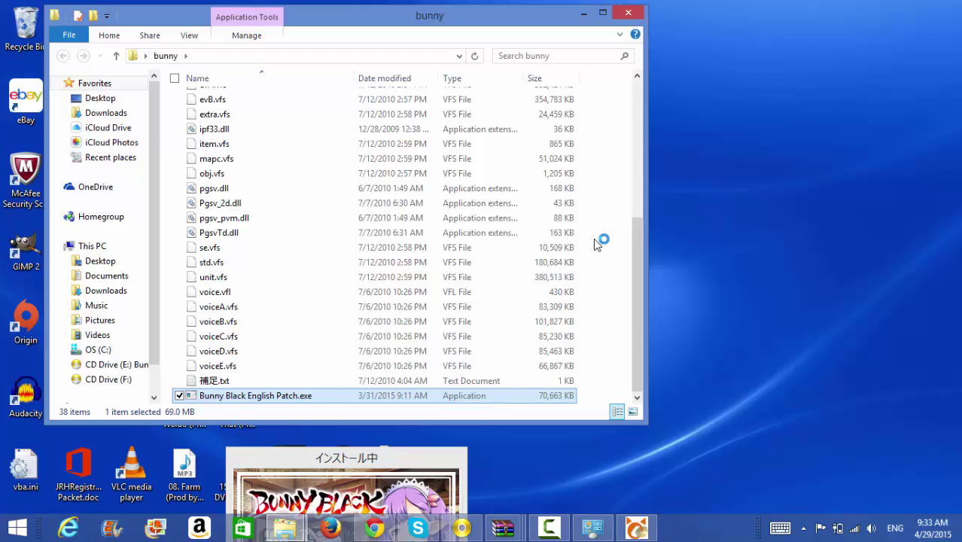
pyautogui.moveTo(640, 252); pyautogui.dragTo(632, 95)
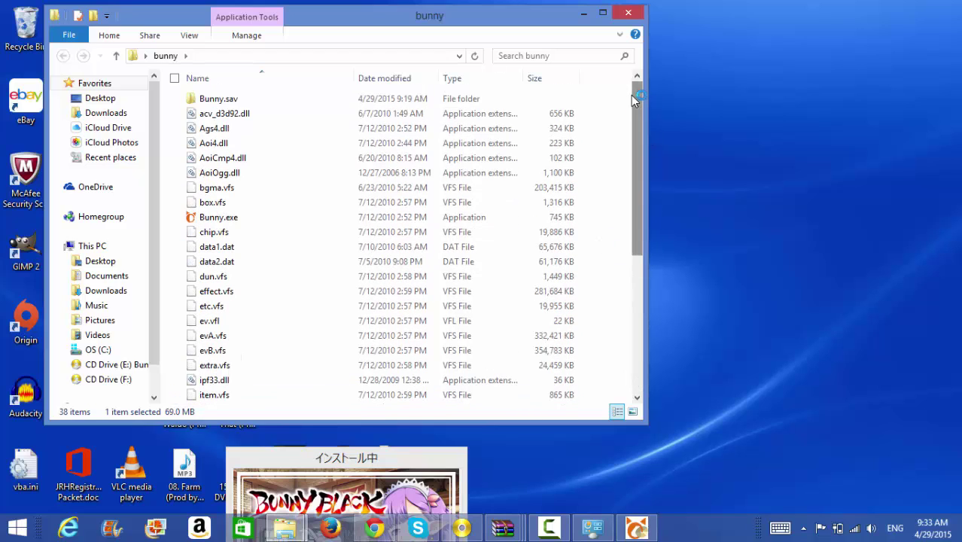
# - View BB_Quickfix1_01.rar, select its obj folder, box.vfs and Bunny.exe, and minimize the archive window
pyautogui.moveTo(512, 531)
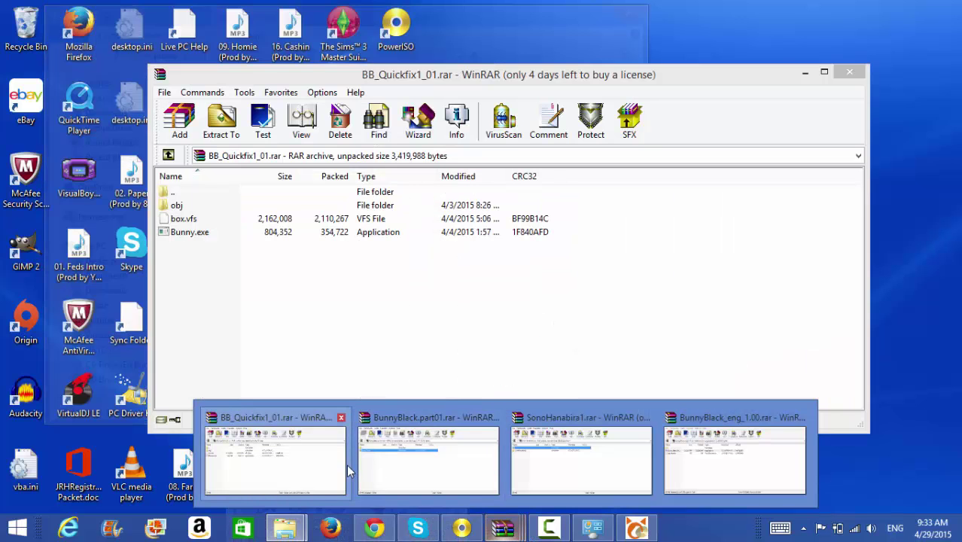
pyautogui.click(346, 464)
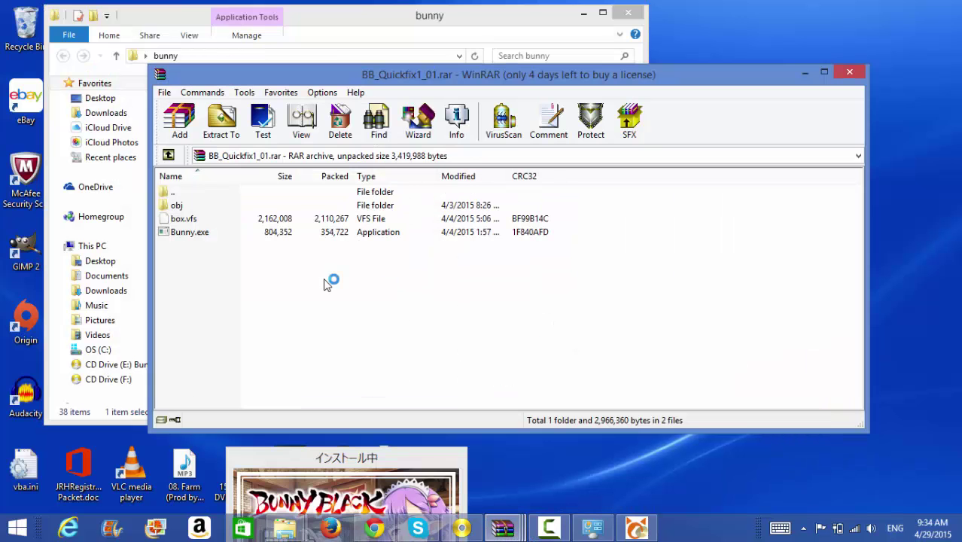
pyautogui.moveTo(327, 279); pyautogui.dragTo(326, 194)
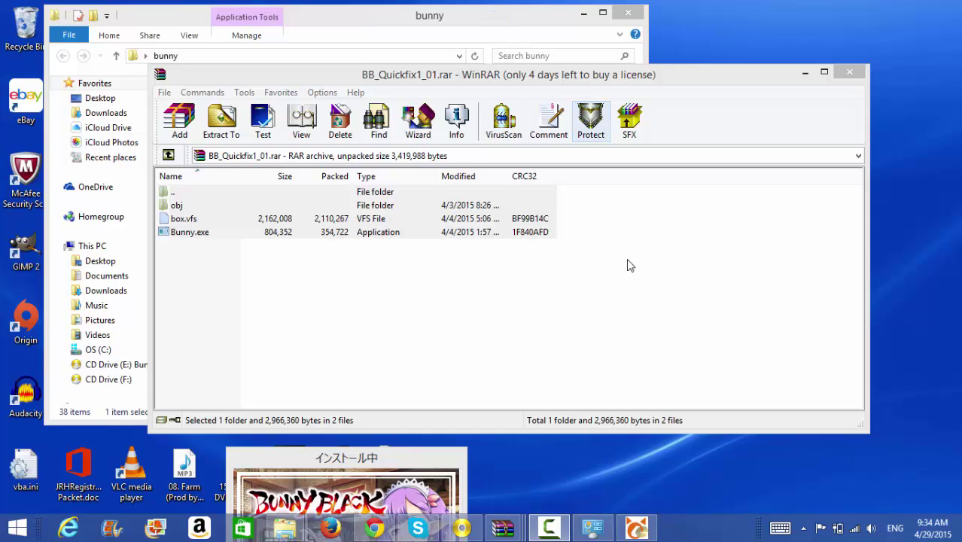
pyautogui.click(809, 73)
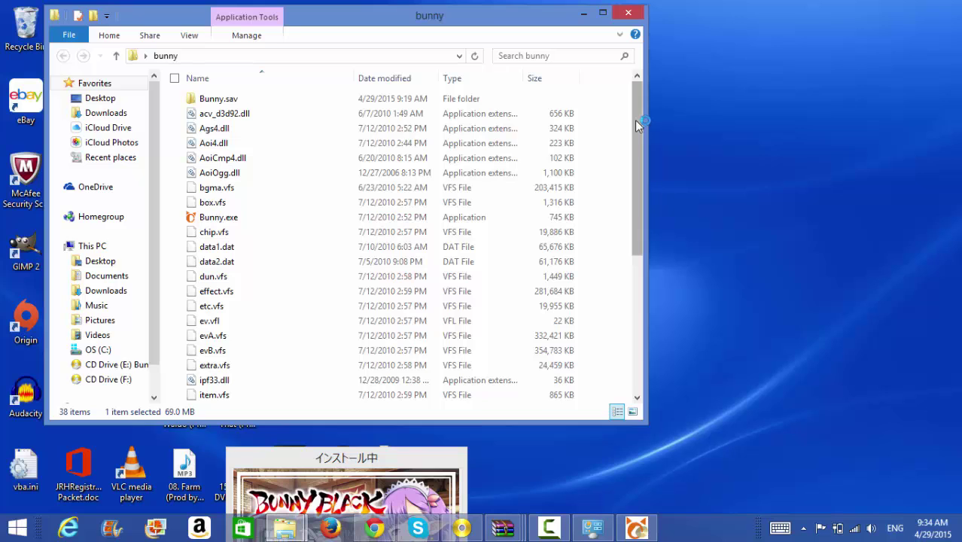
# - Place the installer progress window beside the bunny folder and start patching Bunny Black from Japanese 1.0 to English 1.0
pyautogui.moveTo(636, 124); pyautogui.dragTo(648, 92)
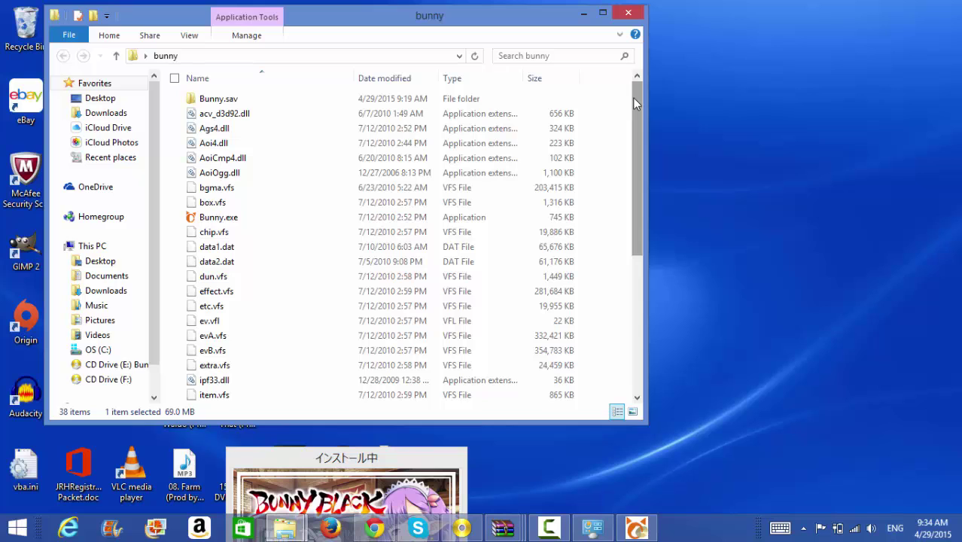
pyautogui.moveTo(394, 458); pyautogui.dragTo(820, 51)
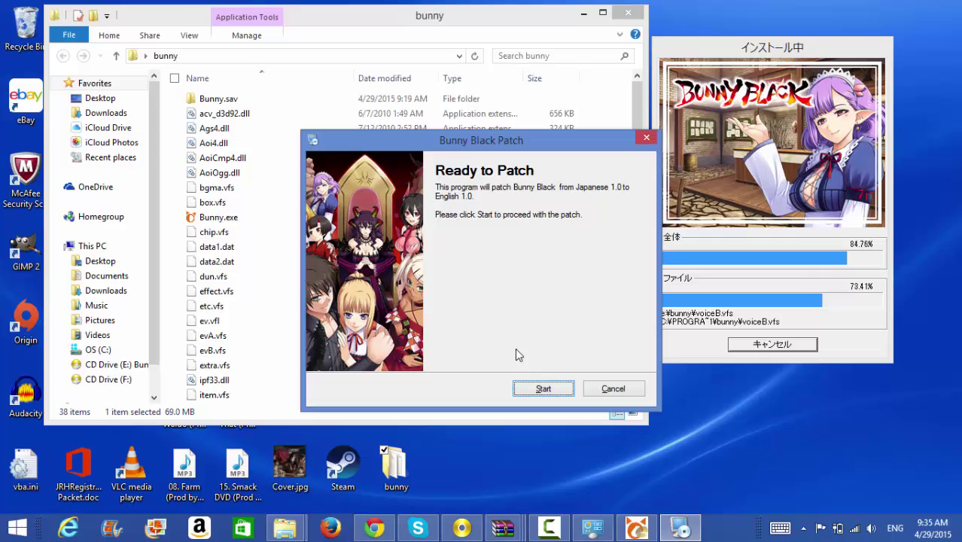
pyautogui.click(543, 390)
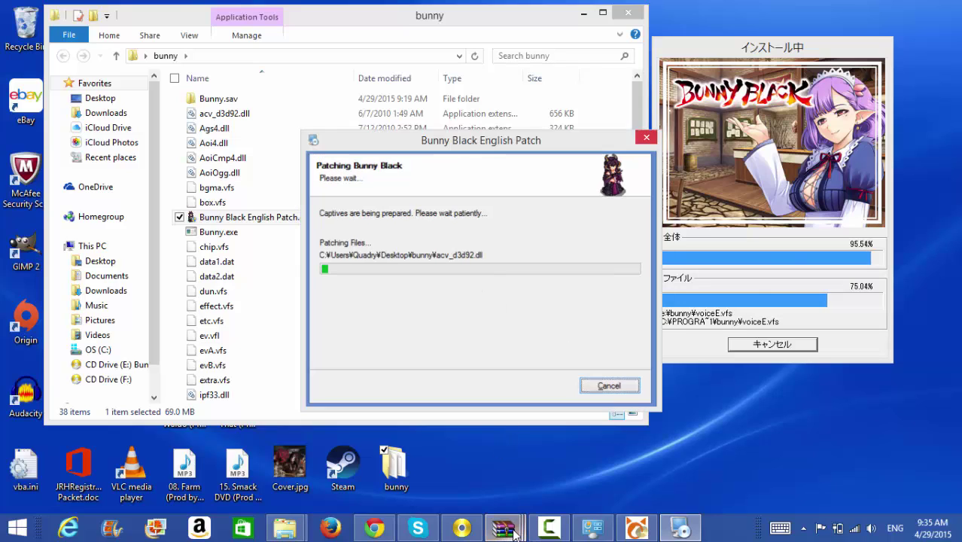
# - View the SonoHanabira1.rar archive, select its SonoHanabira1 folder, and minimize the archive window
pyautogui.moveTo(503, 527)
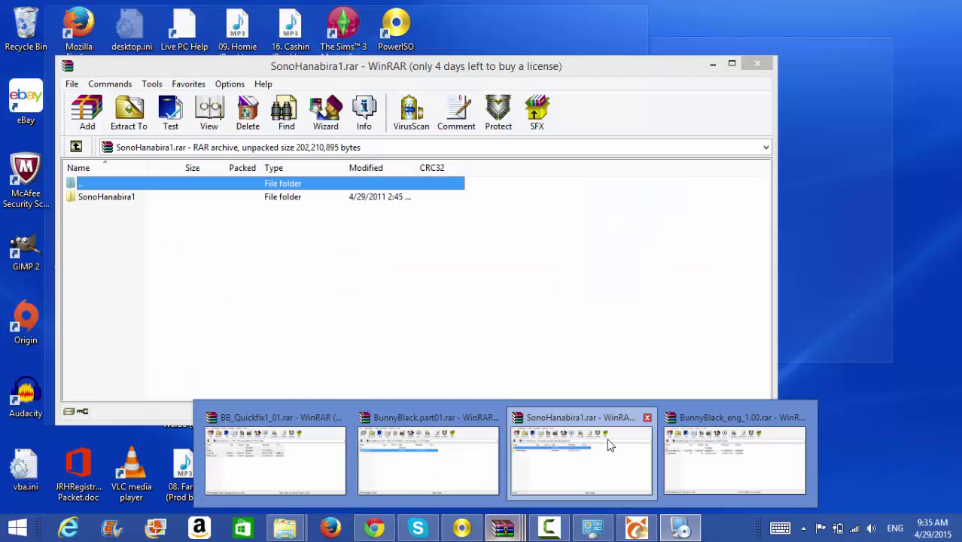
pyautogui.click(609, 444)
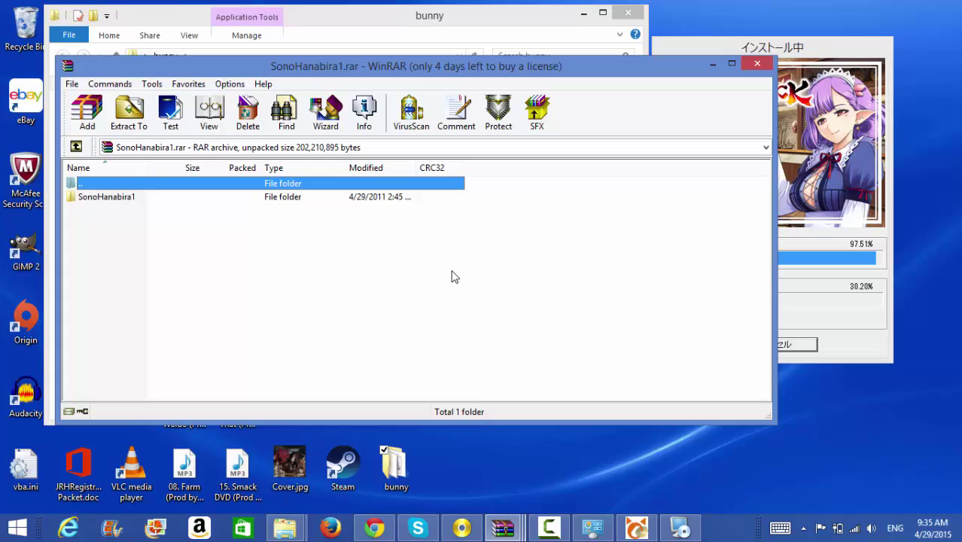
pyautogui.click(251, 200)
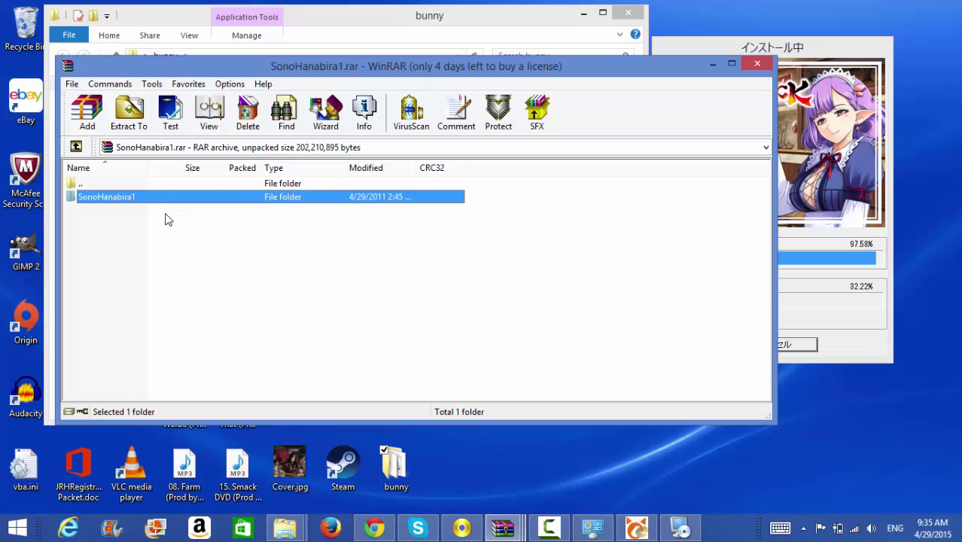
pyautogui.moveTo(122, 199); pyautogui.dragTo(443, 280)
pyautogui.click(713, 65)
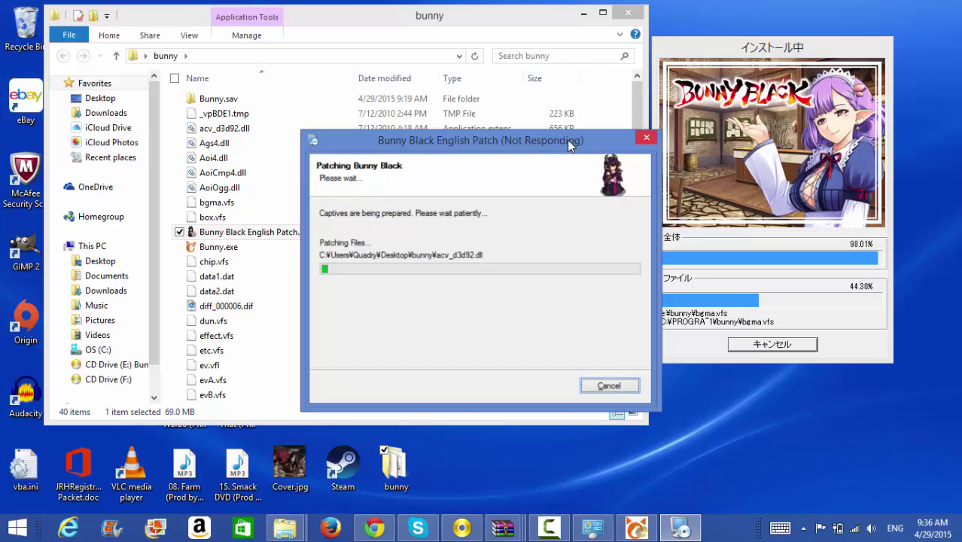
# - Move the English patch window aside and agree to add the game's shortcut to the Start menu
pyautogui.moveTo(567, 139); pyautogui.dragTo(481, 83)
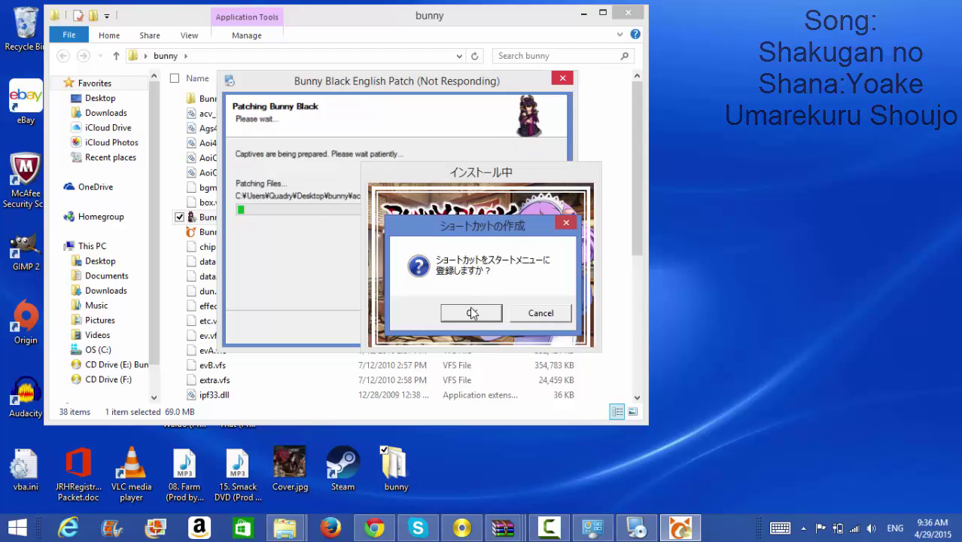
pyautogui.click(468, 315)
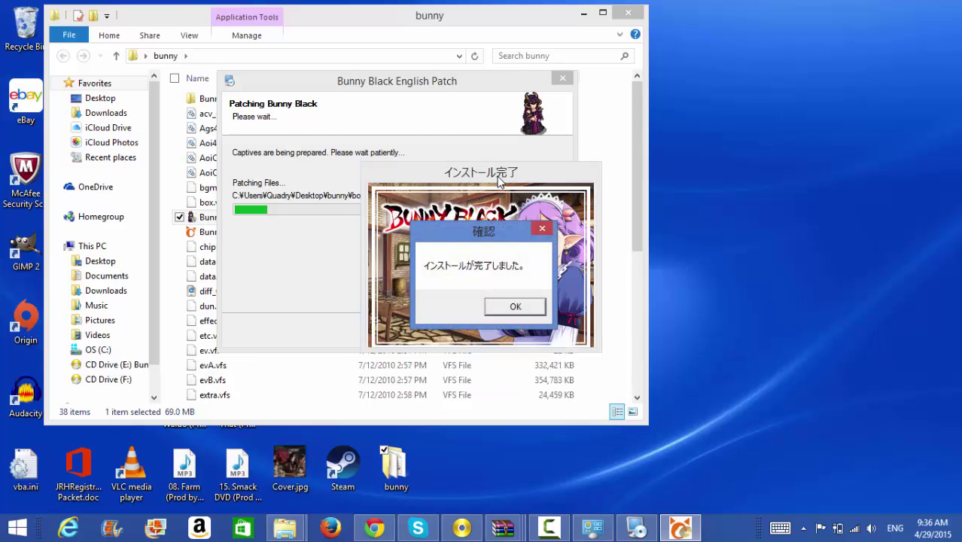
# - Acknowledge the completed installation and close the Bunny Black installer
pyautogui.click(518, 308)
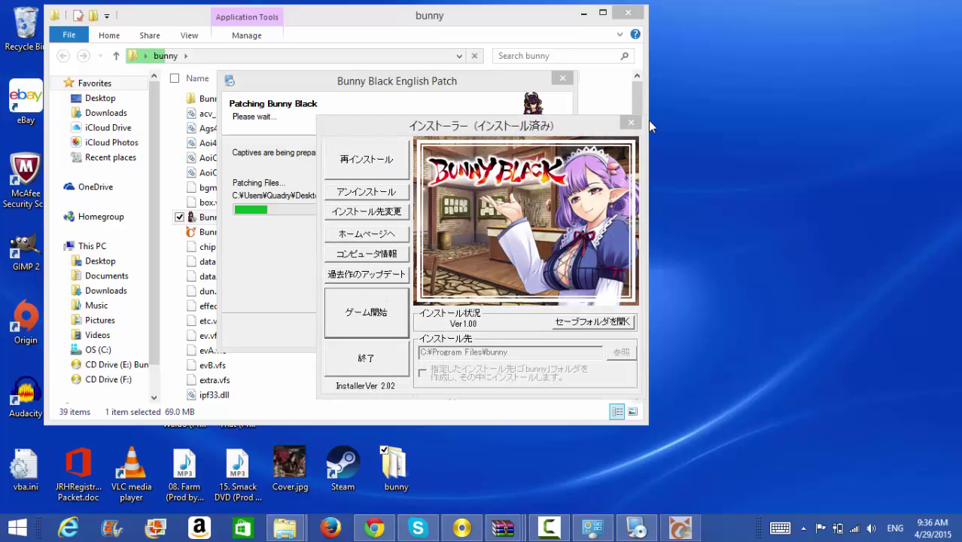
pyautogui.click(635, 122)
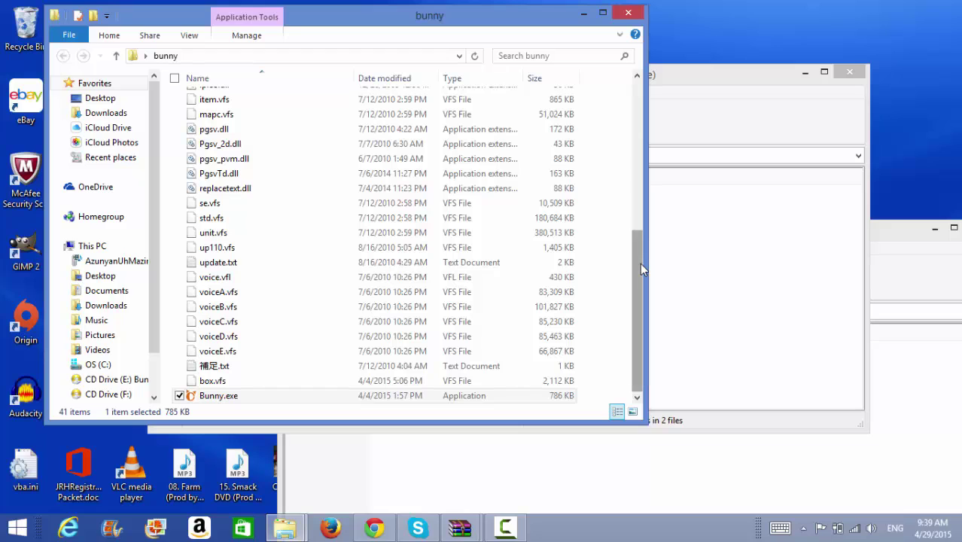
# - View the quickfix archive's files, test-run Bunny.exe from the desktop bunny folder with its window moved aside, and quit the game
pyautogui.click(768, 223)
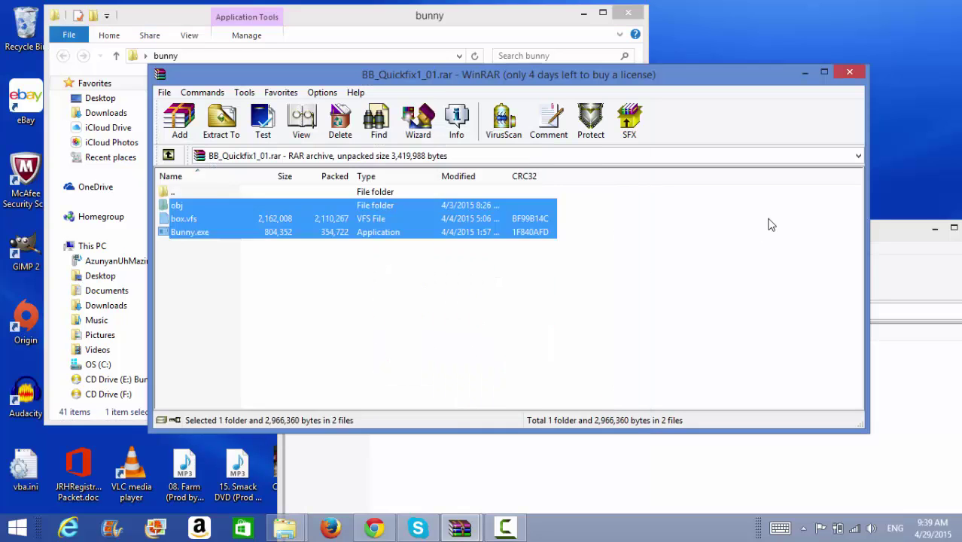
pyautogui.click(444, 21)
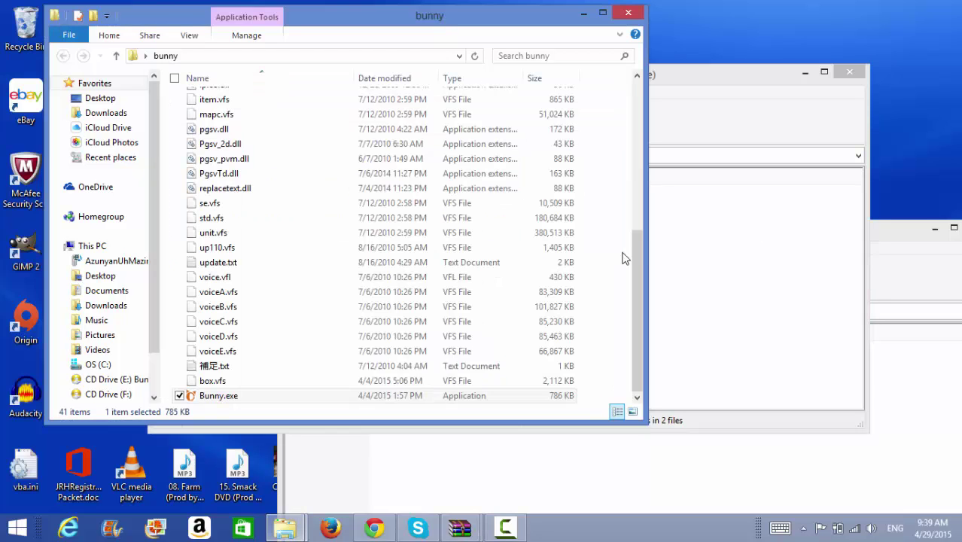
pyautogui.doubleClick(224, 399)
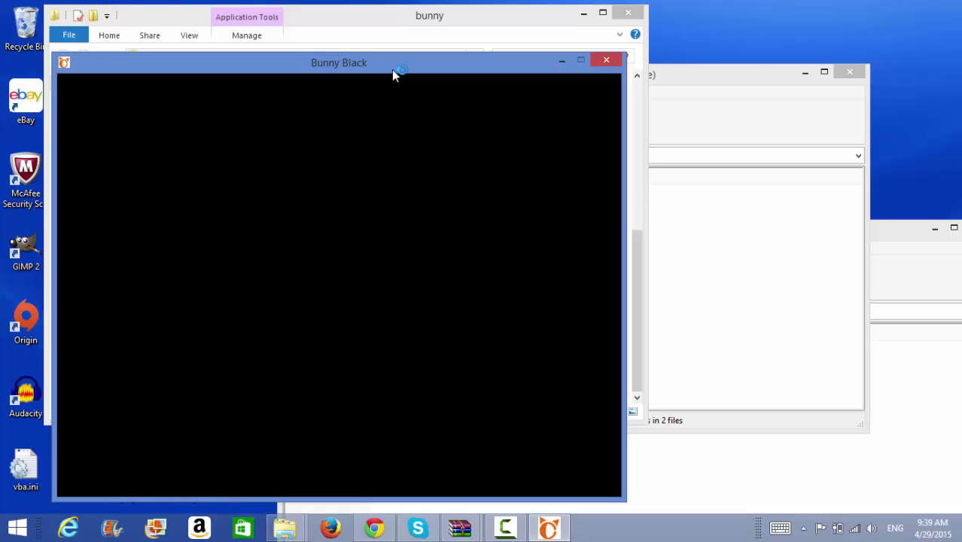
pyautogui.moveTo(391, 73); pyautogui.dragTo(657, 50)
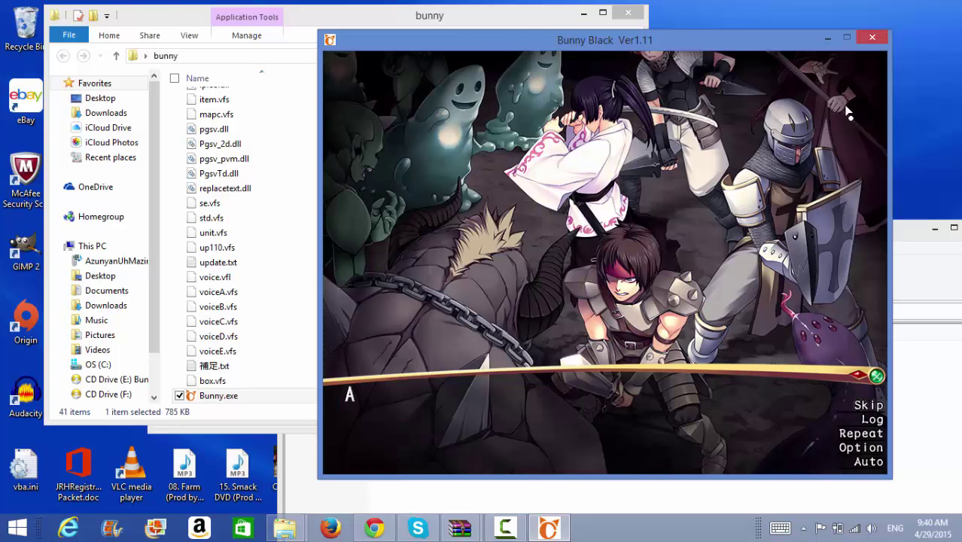
pyautogui.click(878, 38)
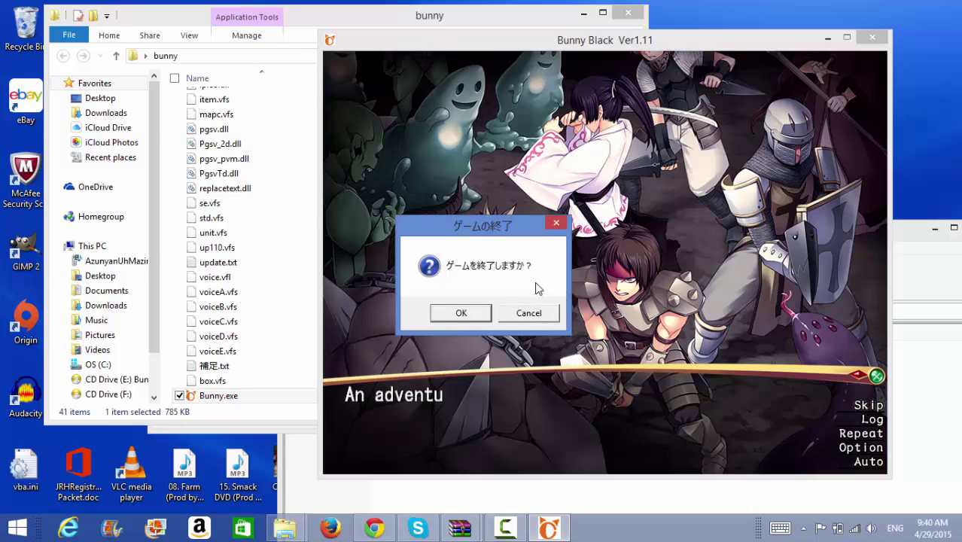
pyautogui.click(480, 318)
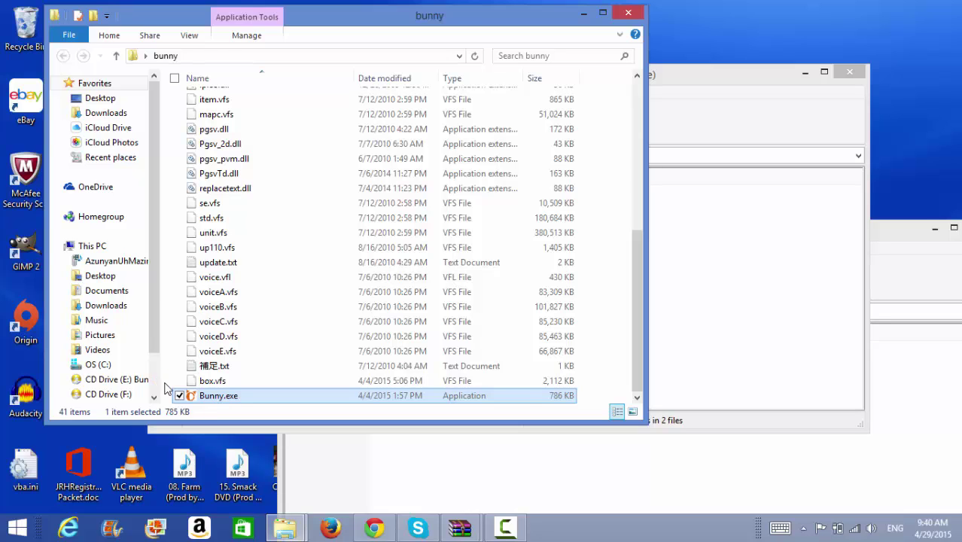
# - Examine the compatibility settings in the properties of Bunny.exe and close them without changes
pyautogui.rightClick(234, 399)
pyautogui.click(122, 388)
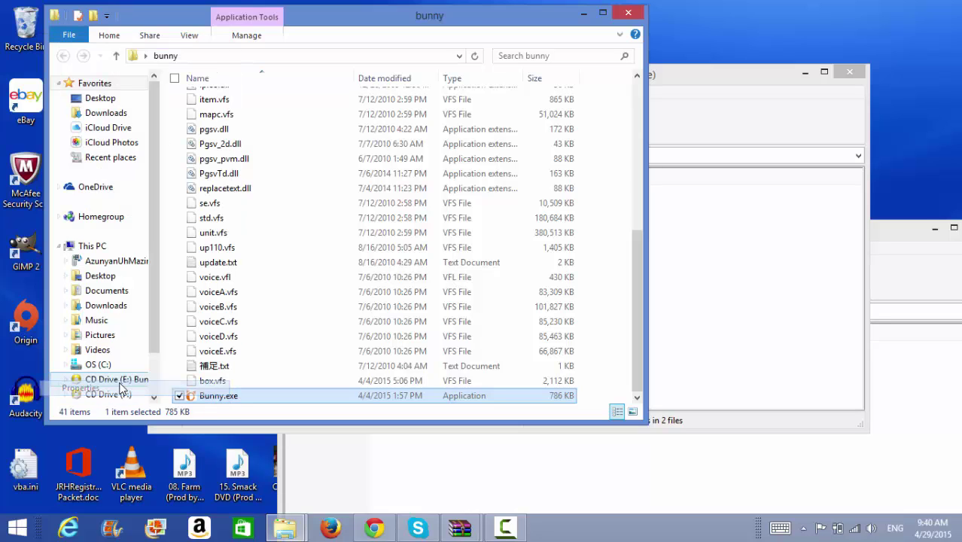
pyautogui.click(309, 183)
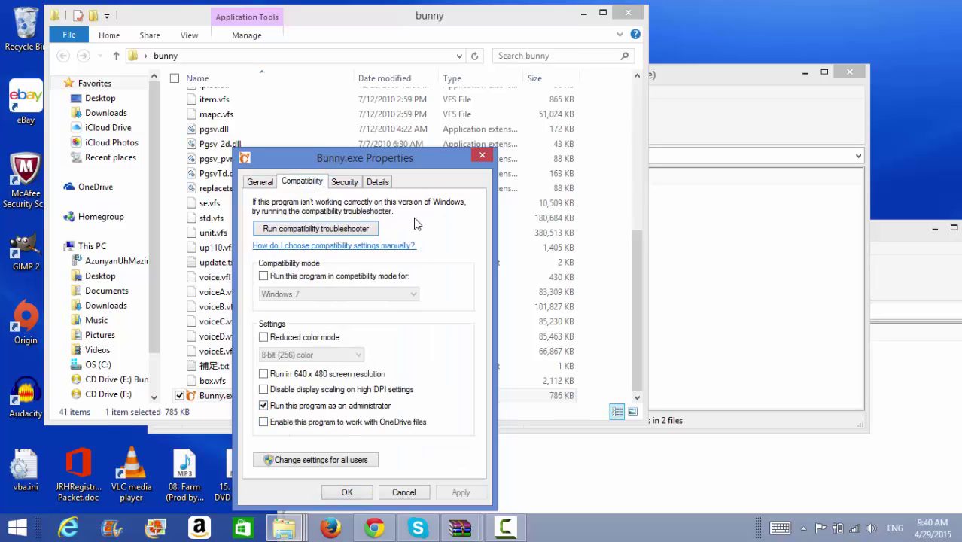
pyautogui.click(480, 157)
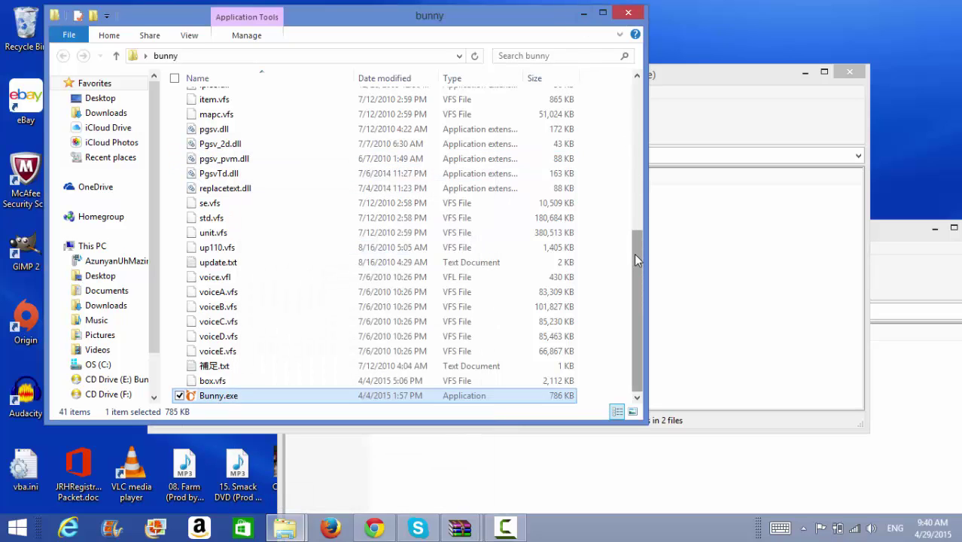
# - Minimize the desktop bunny folder and bring up the bunny folder located in Program Files on drive C
pyautogui.moveTo(634, 253); pyautogui.dragTo(640, 86)
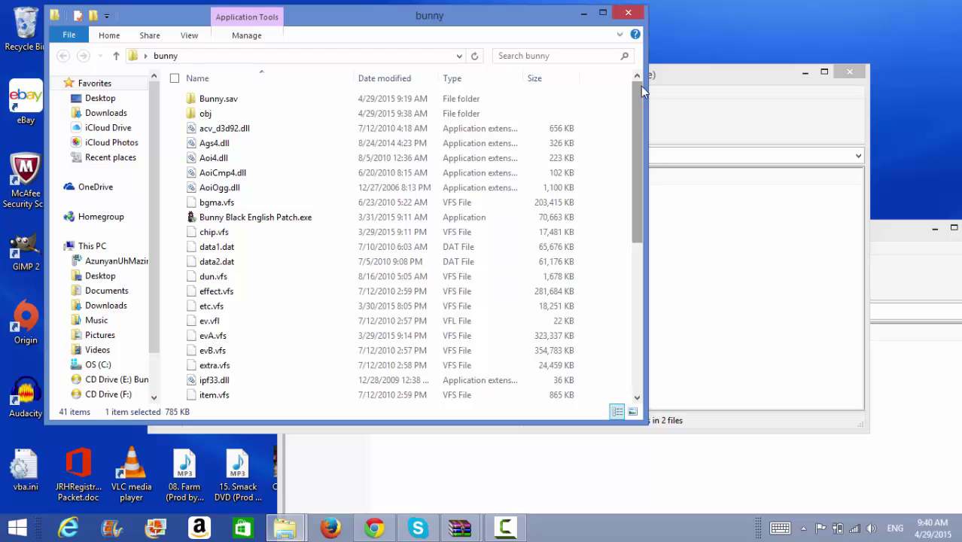
pyautogui.click(584, 13)
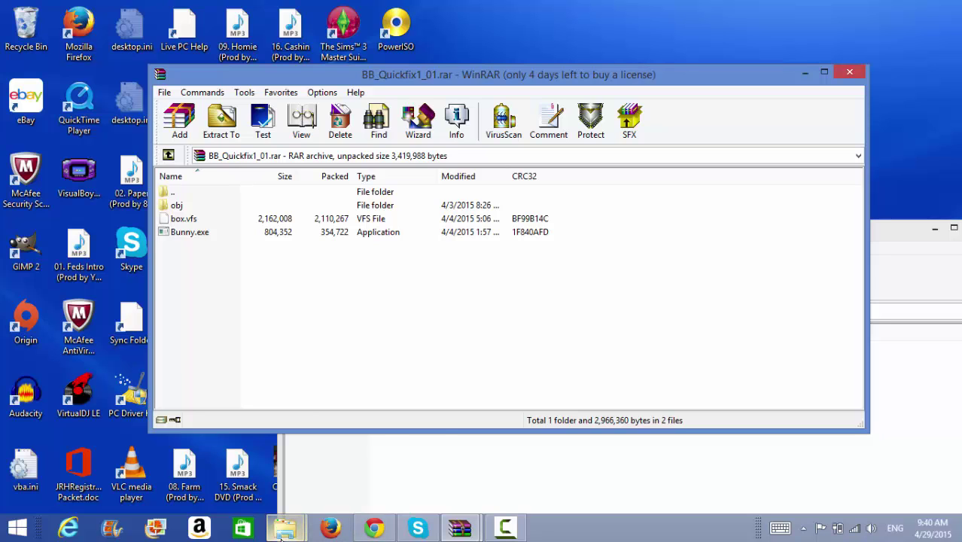
pyautogui.moveTo(283, 531)
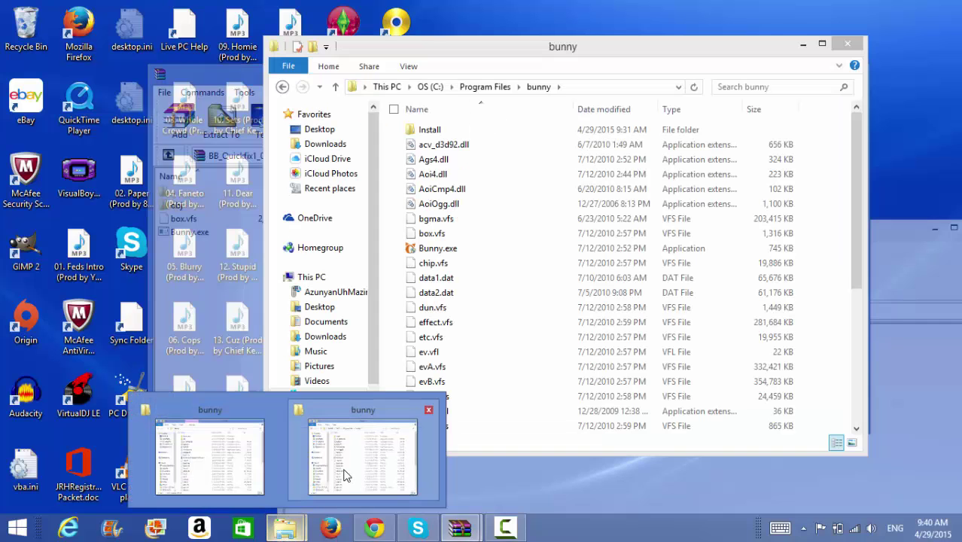
pyautogui.click(343, 473)
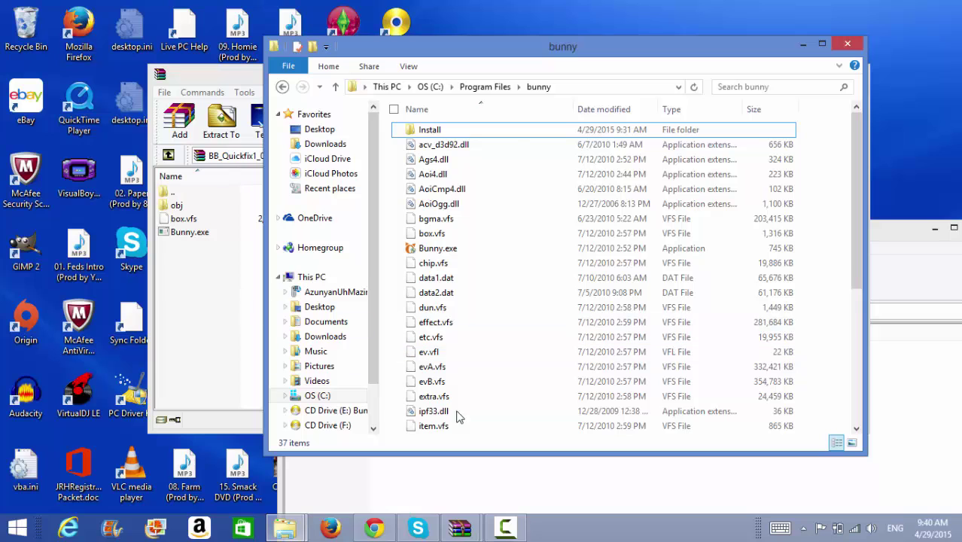
# - Extract Bunny Black English Patch.exe from BunnyBlack_eng_1.00.rar into the Program Files bunny folder
pyautogui.moveTo(473, 534)
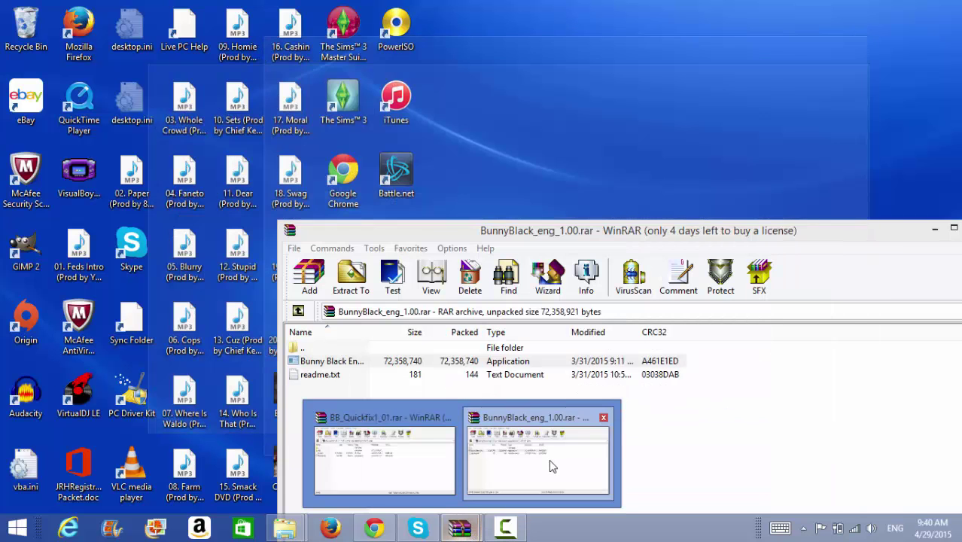
pyautogui.click(551, 463)
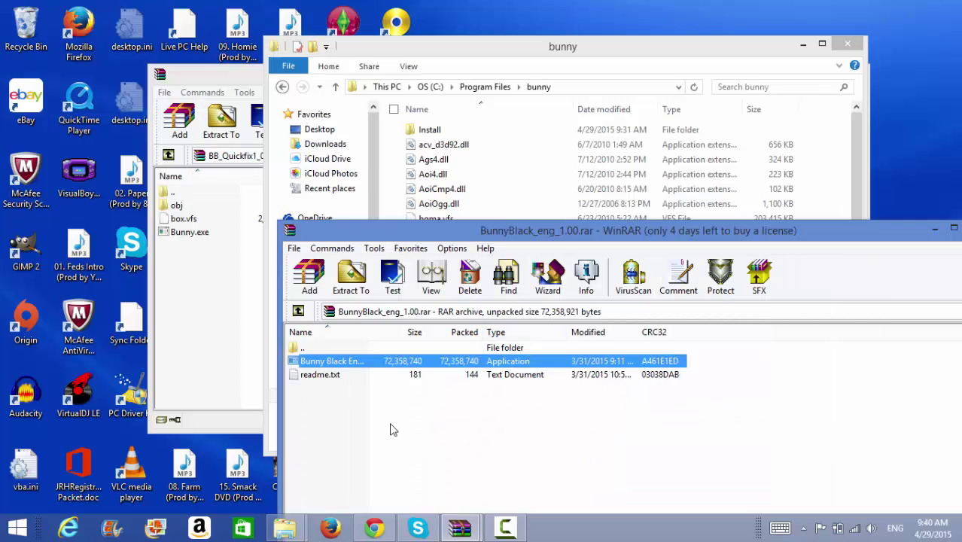
pyautogui.moveTo(373, 363); pyautogui.dragTo(831, 152)
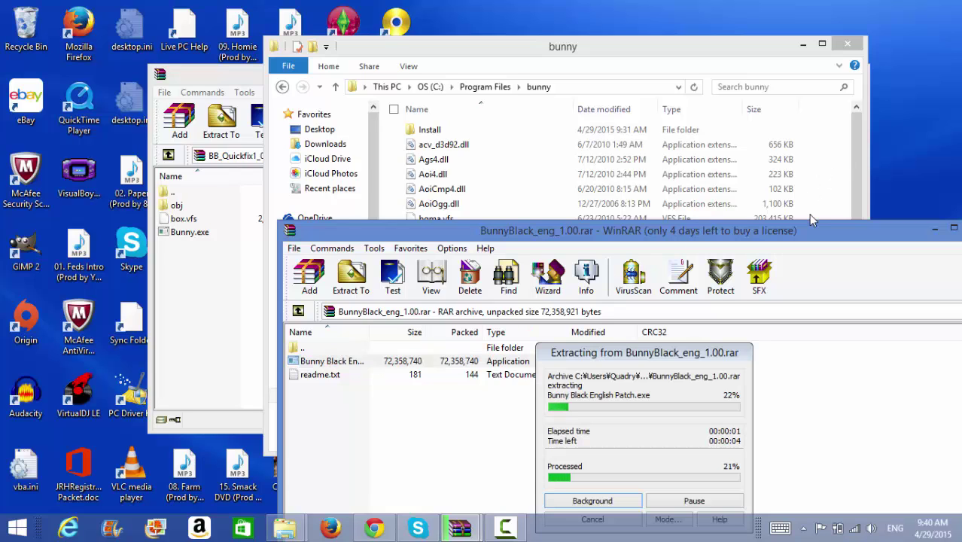
pyautogui.click(717, 44)
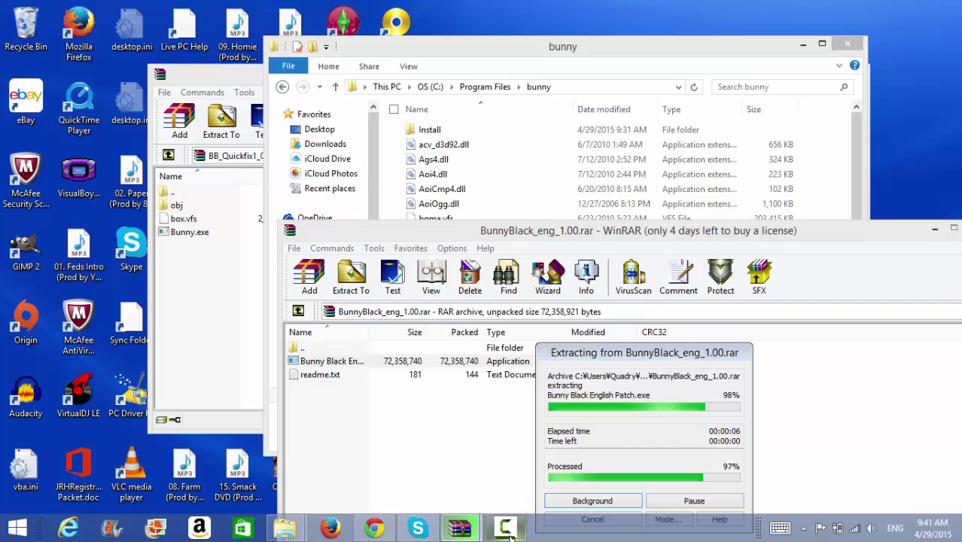
pyautogui.moveTo(510, 533)
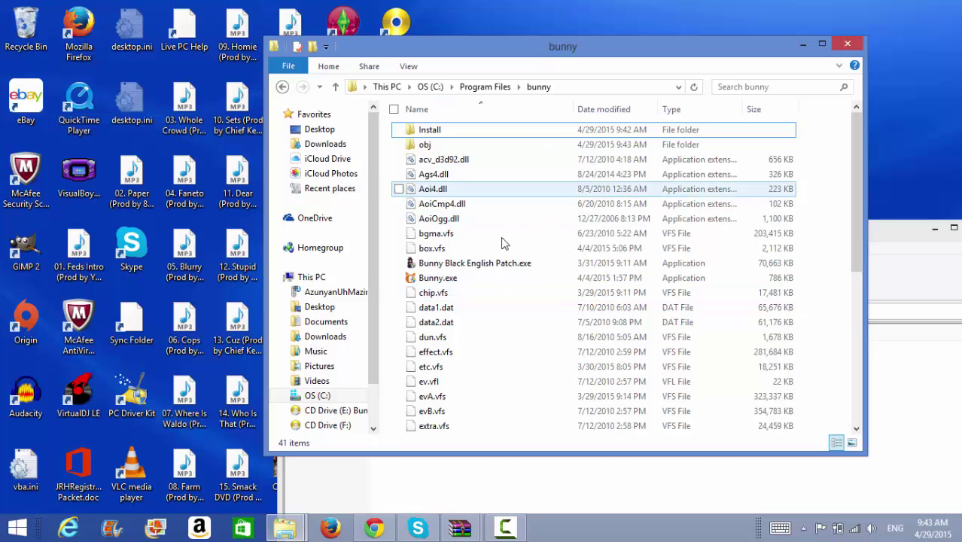
# - Reposition the Program Files bunny folder window, test-run its Bunny.exe, and quit the game
pyautogui.moveTo(578, 44); pyautogui.dragTo(518, 13)
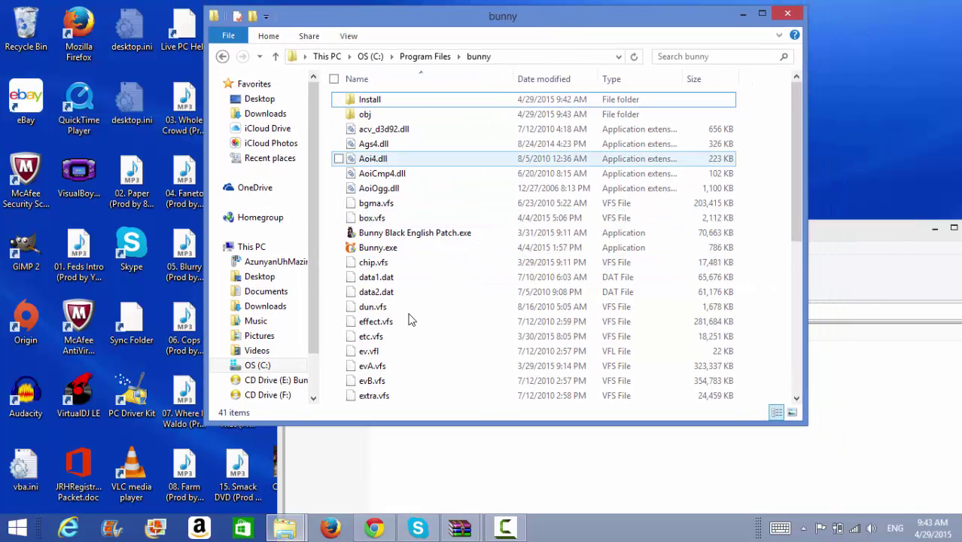
pyautogui.click(388, 250)
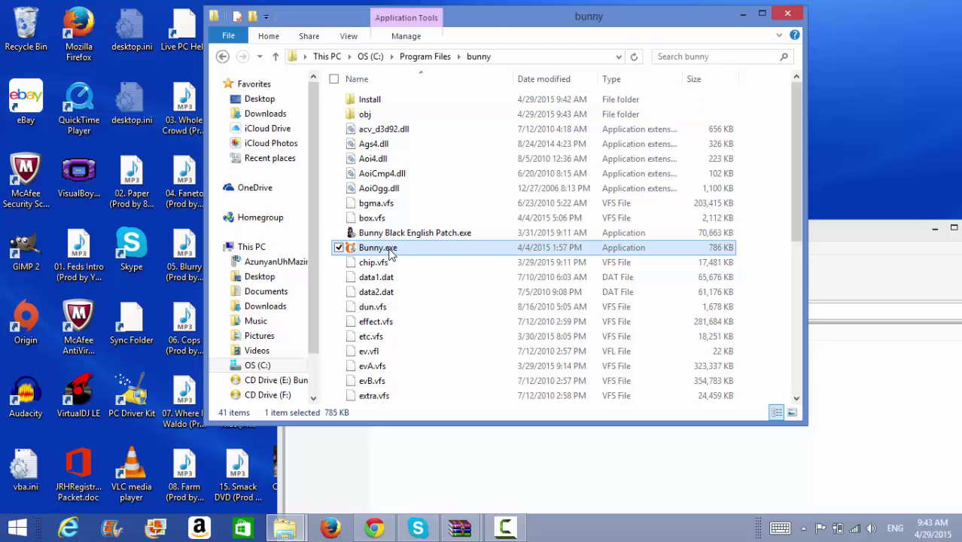
pyautogui.doubleClick(390, 253)
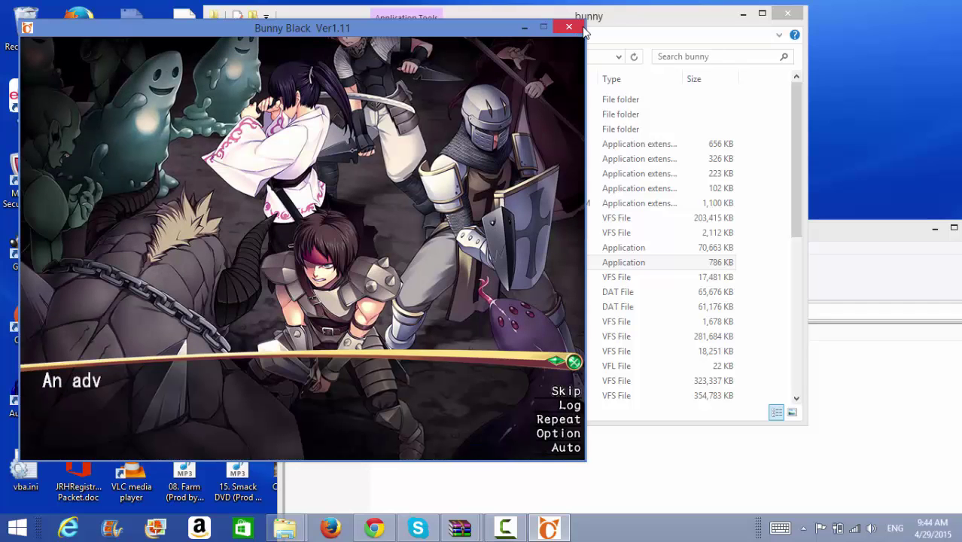
pyautogui.click(570, 27)
pyautogui.click(461, 313)
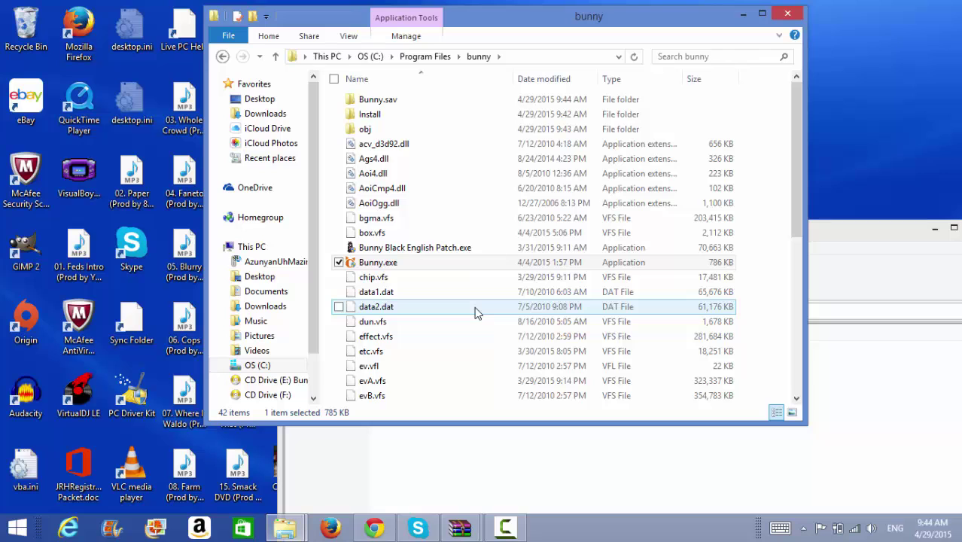
# - Minimize the bunny folder and close the BunnyBlack_eng_1.00.rar and BB_Quickfix1_01.rar archive windows
pyautogui.click(737, 18)
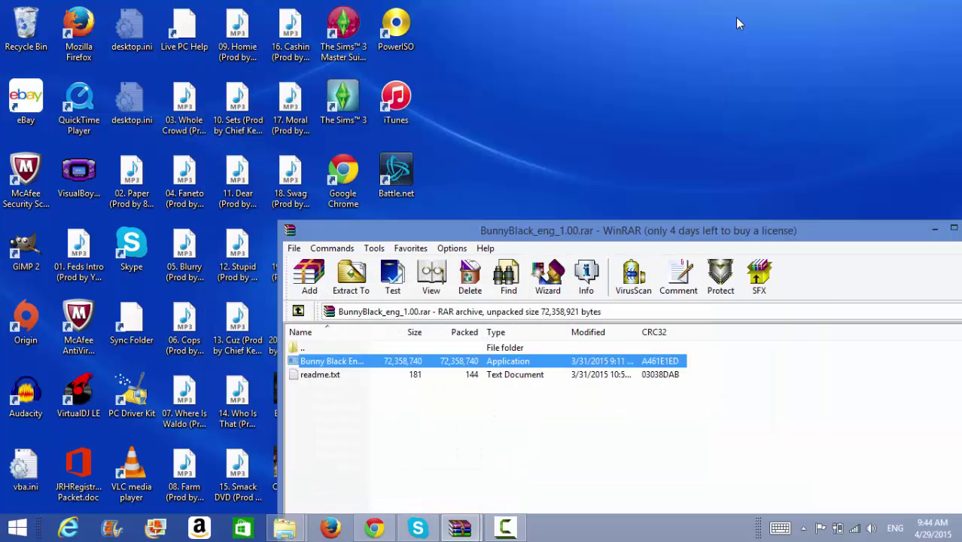
pyautogui.doubleClick(769, 231)
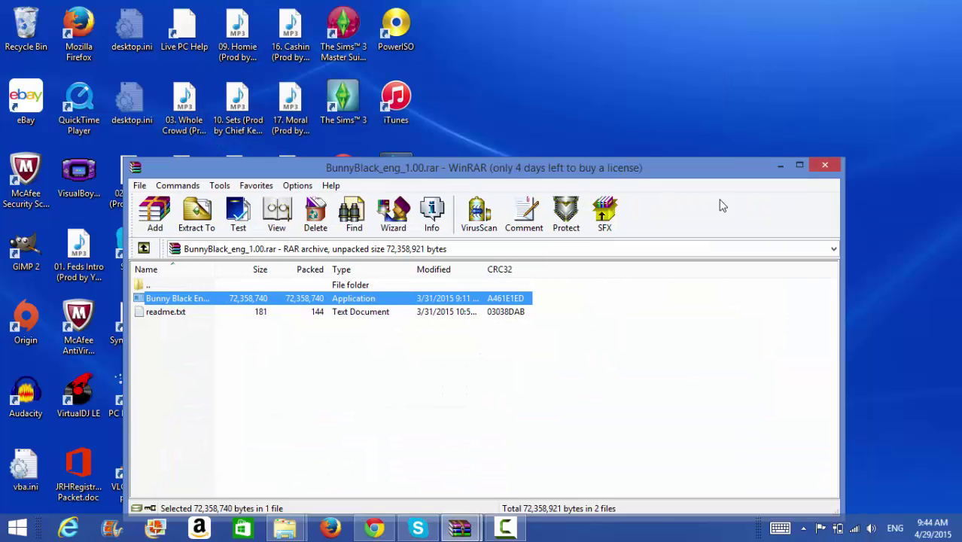
pyautogui.click(825, 165)
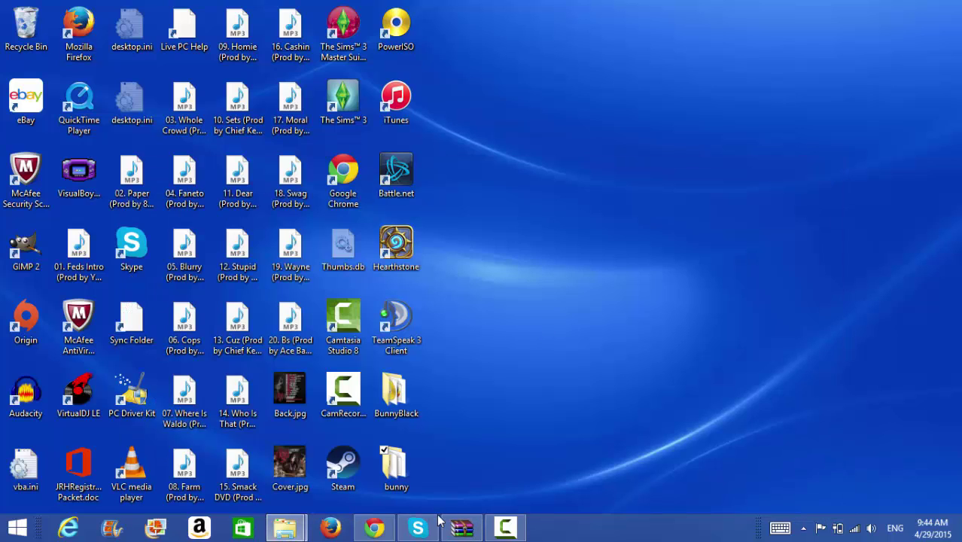
pyautogui.click(461, 526)
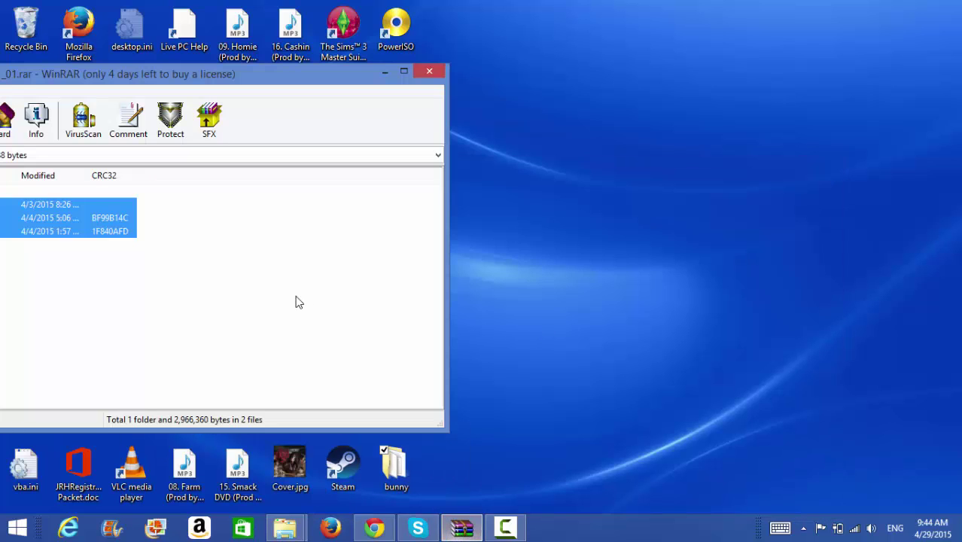
pyautogui.click(426, 72)
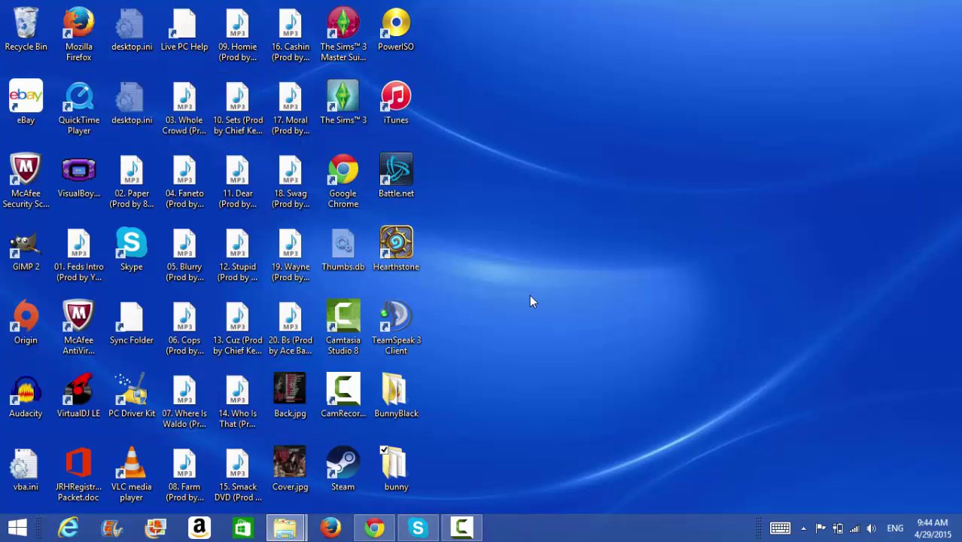